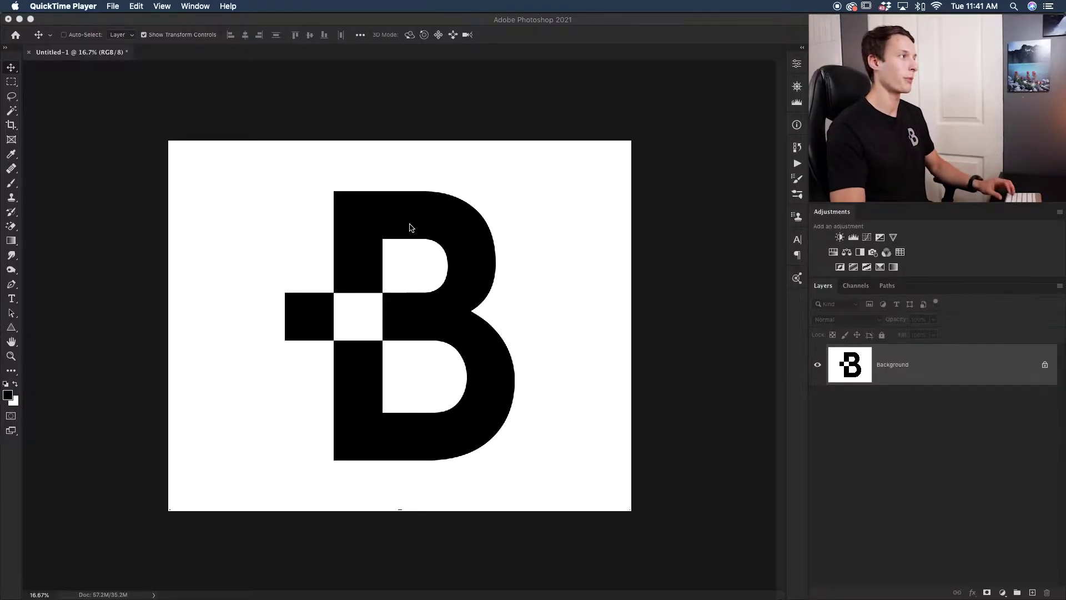
Step: Select every black area of the B with the Magic Wand, Contiguous turned off
left_click(409, 226)
left_click(9, 113)
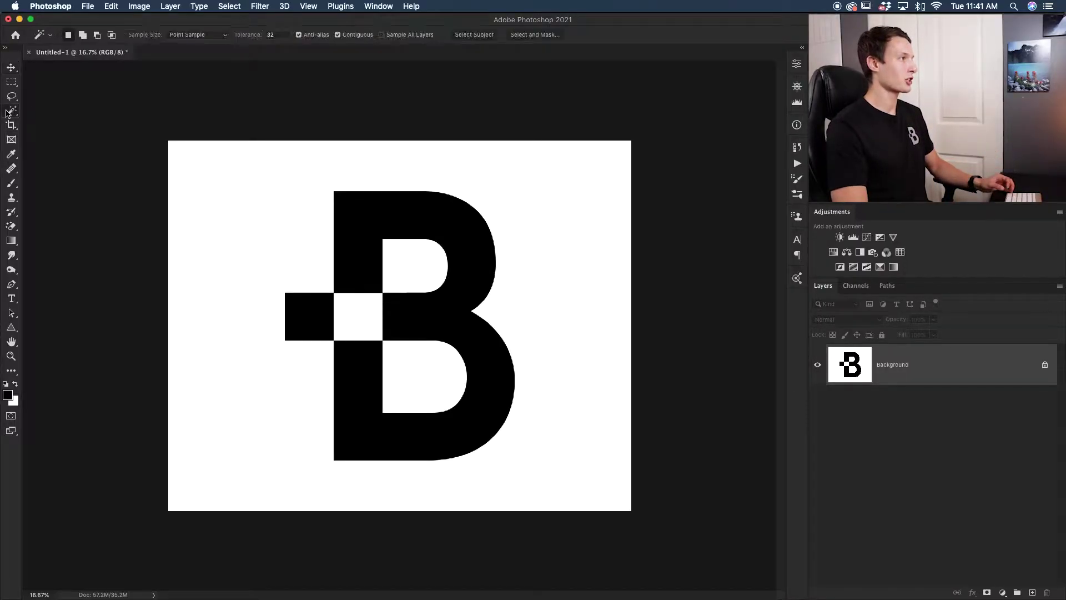
right_click(7, 112)
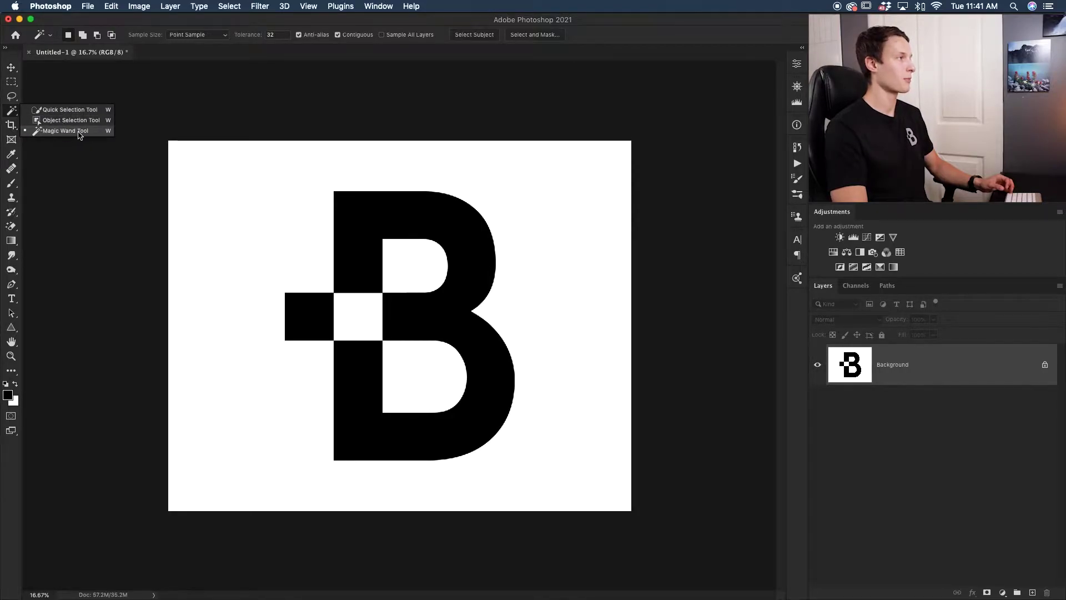
left_click(97, 134)
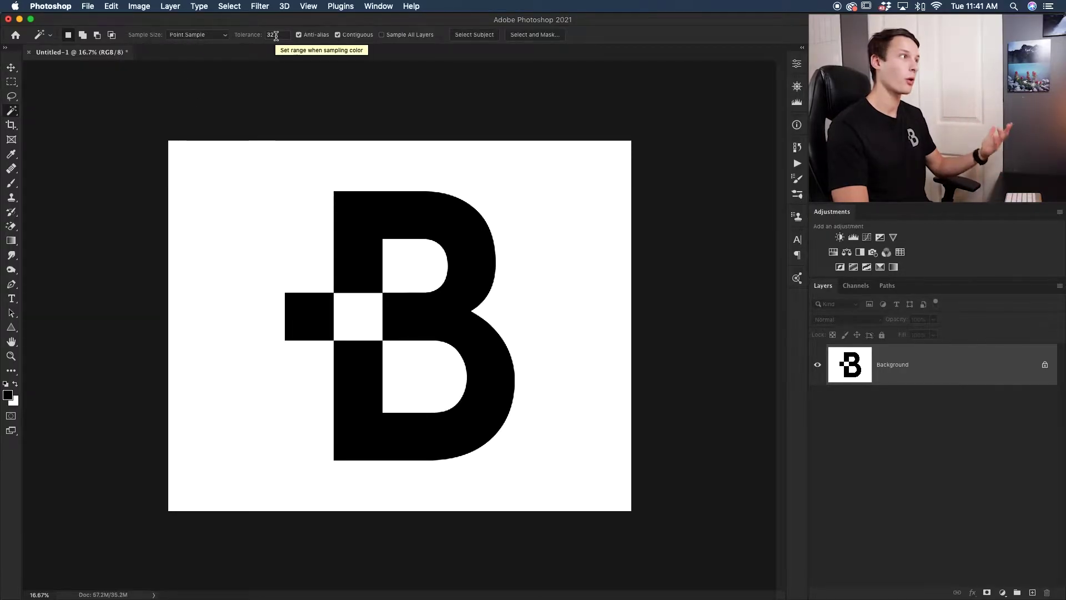
left_click(337, 35)
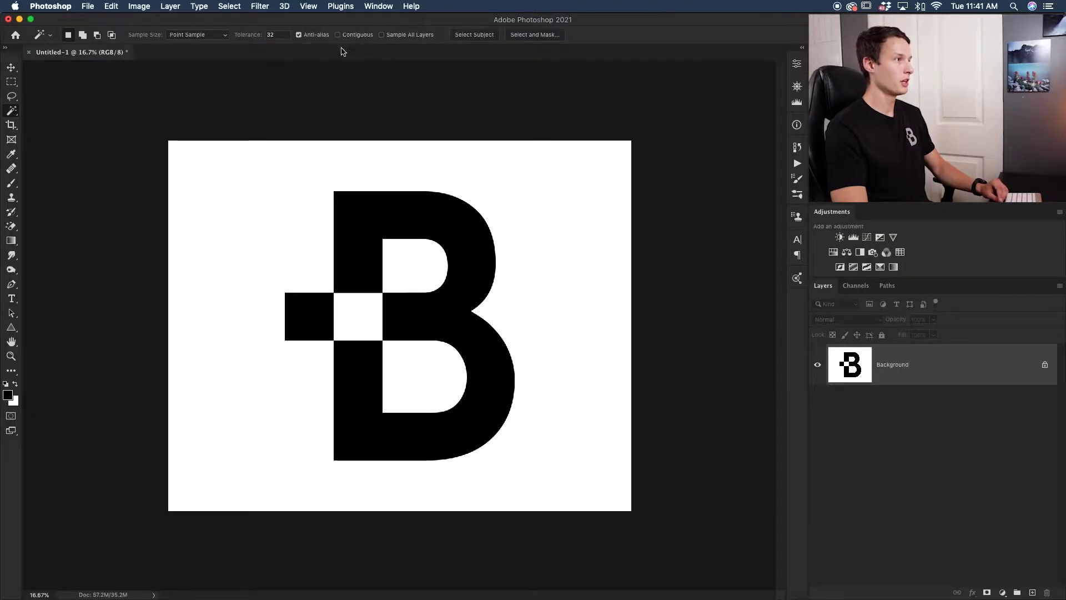
left_click(388, 218)
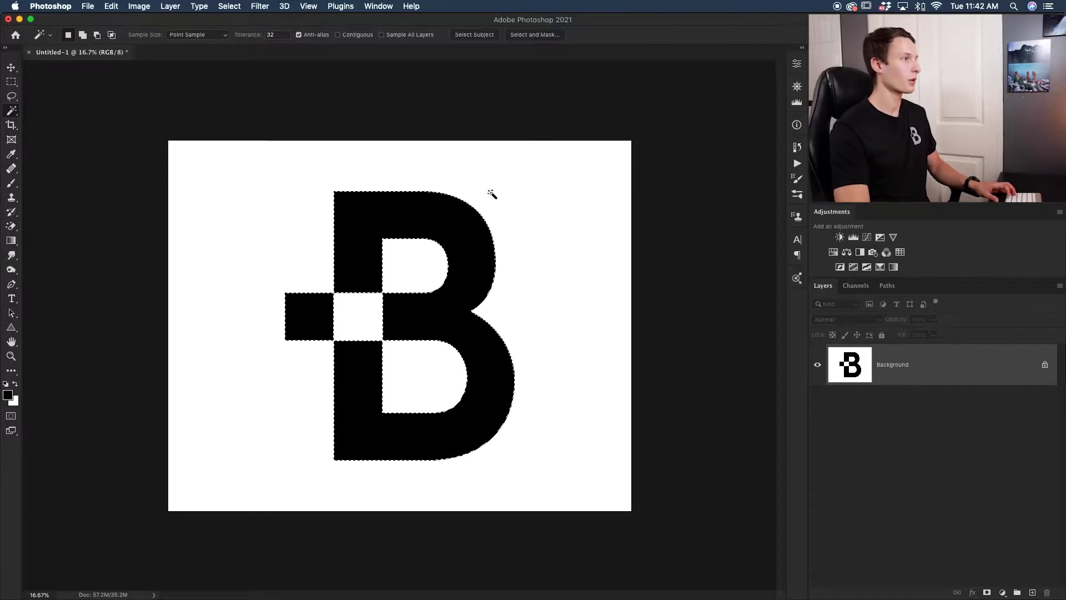
Step: Add a layer mask hiding the white background and open Layer 0's Layer Style dialog
key("shift")
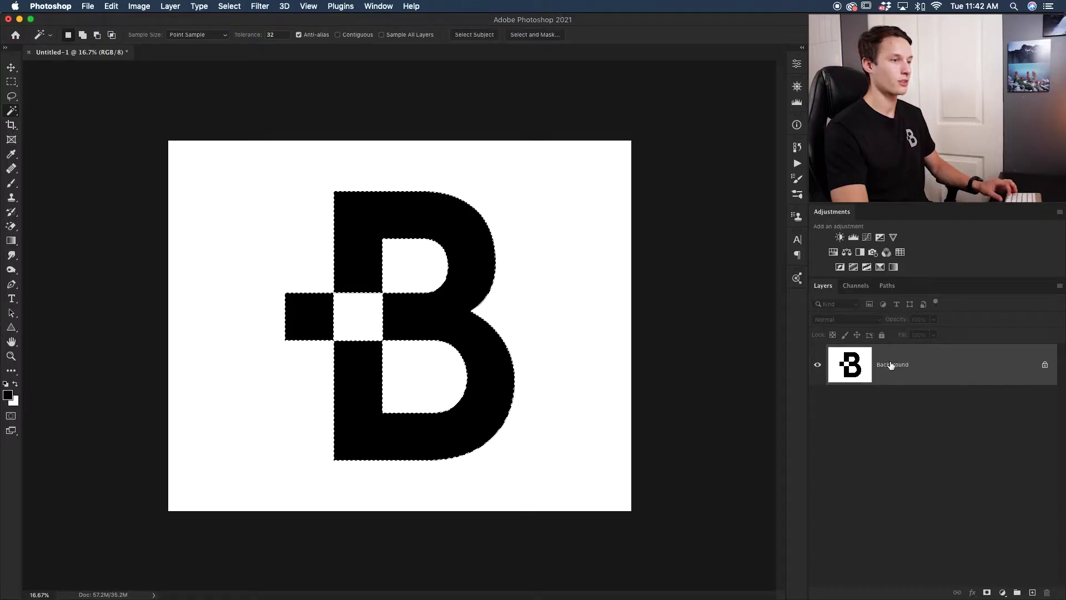
left_click(986, 593)
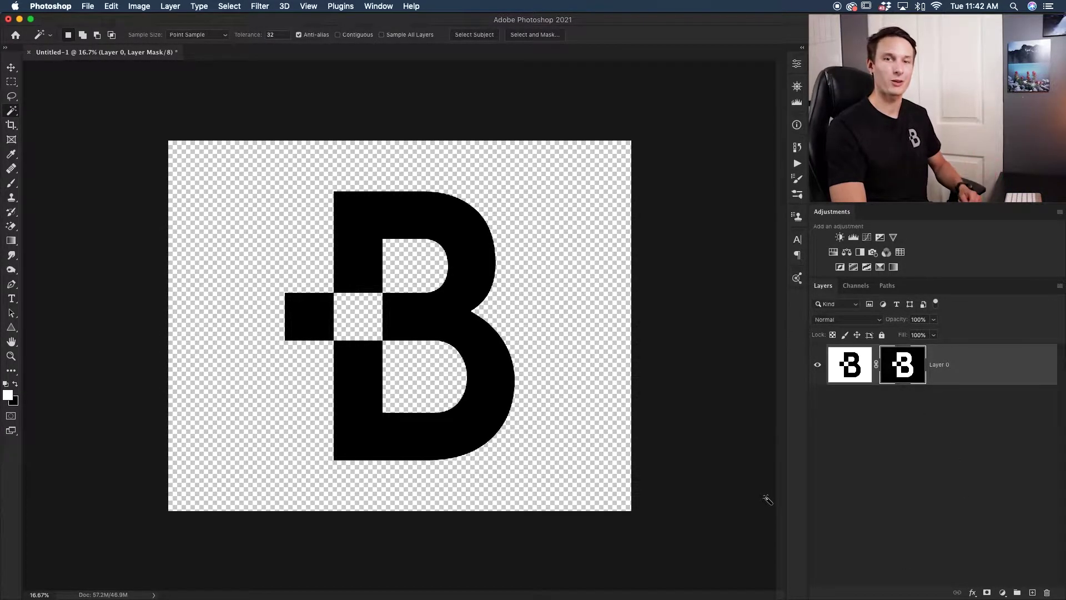
double_click(976, 375)
Step: Enable a solid-colour Stroke effect on the B and set its colour to deep red
left_click_drag(430, 216, 720, 302)
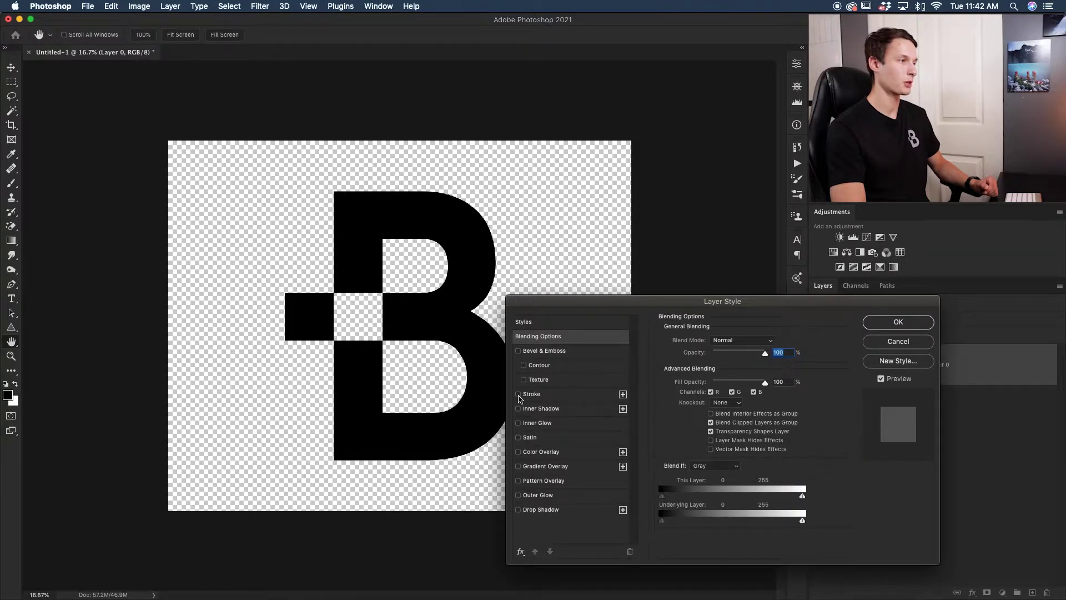
left_click(518, 394)
left_click(549, 399)
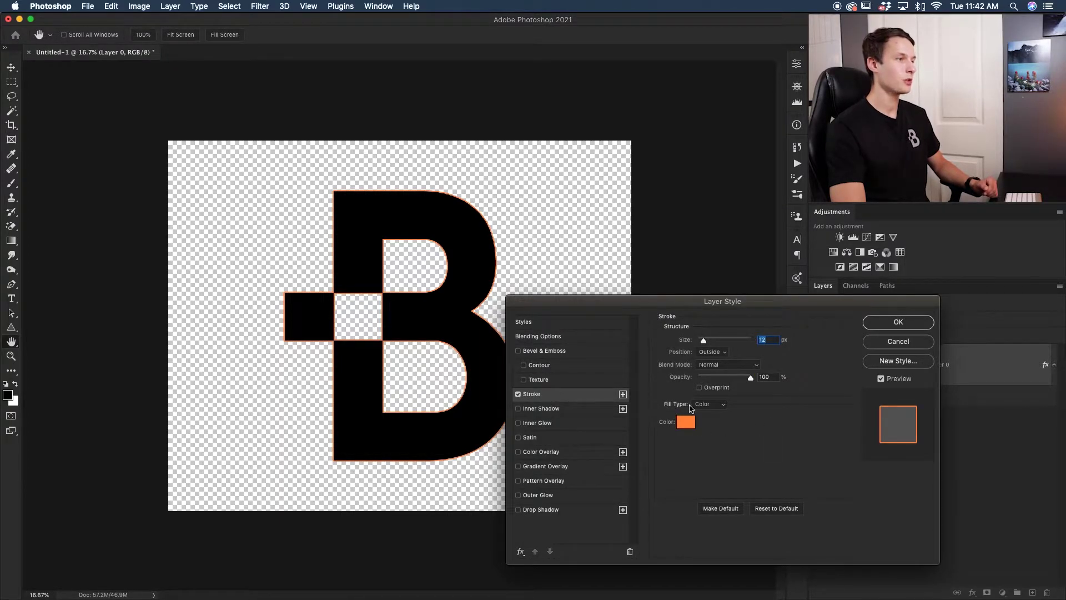
left_click(708, 408)
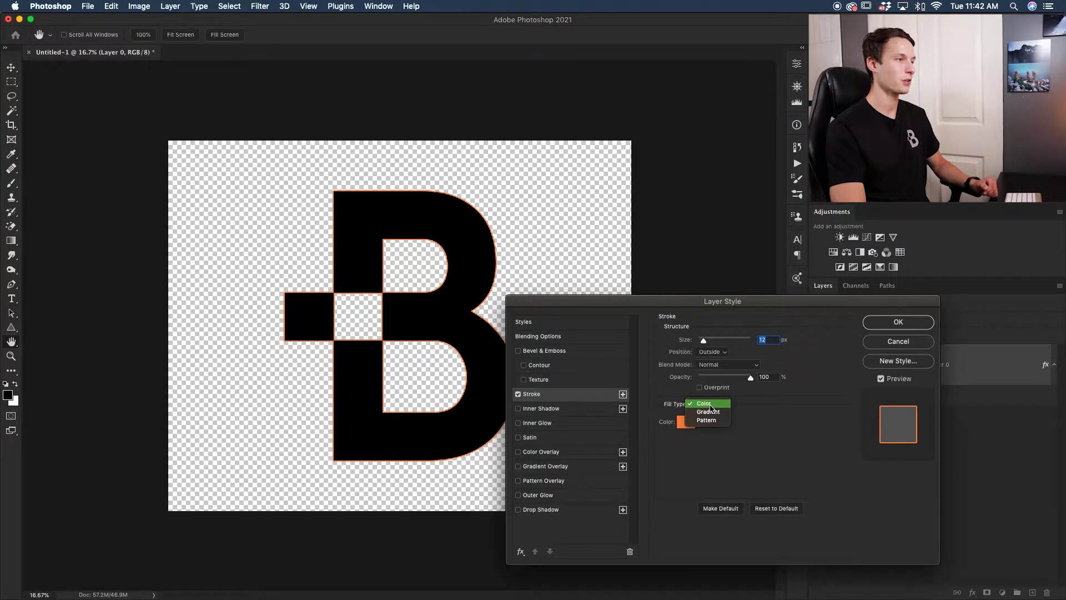
left_click(711, 406)
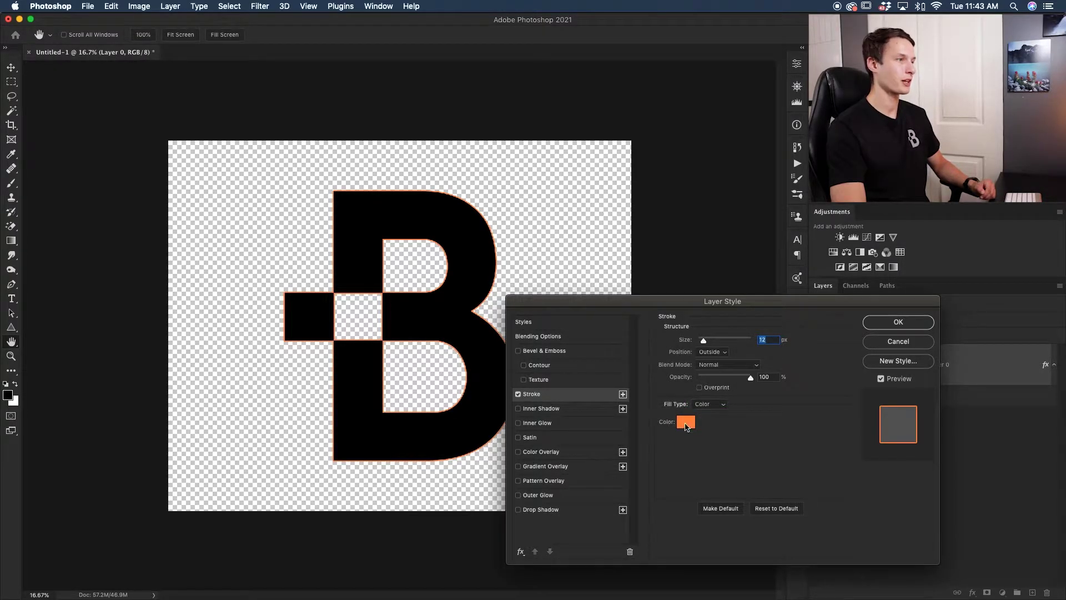
left_click(687, 424)
left_click_drag(629, 307, 629, 329)
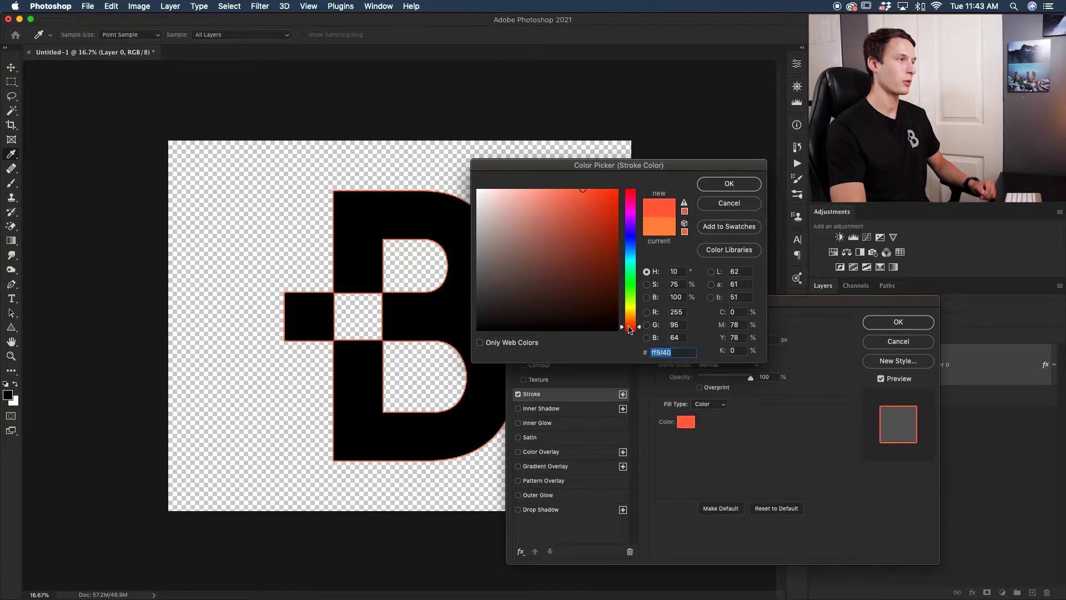
left_click_drag(602, 197, 607, 213)
left_click(729, 183)
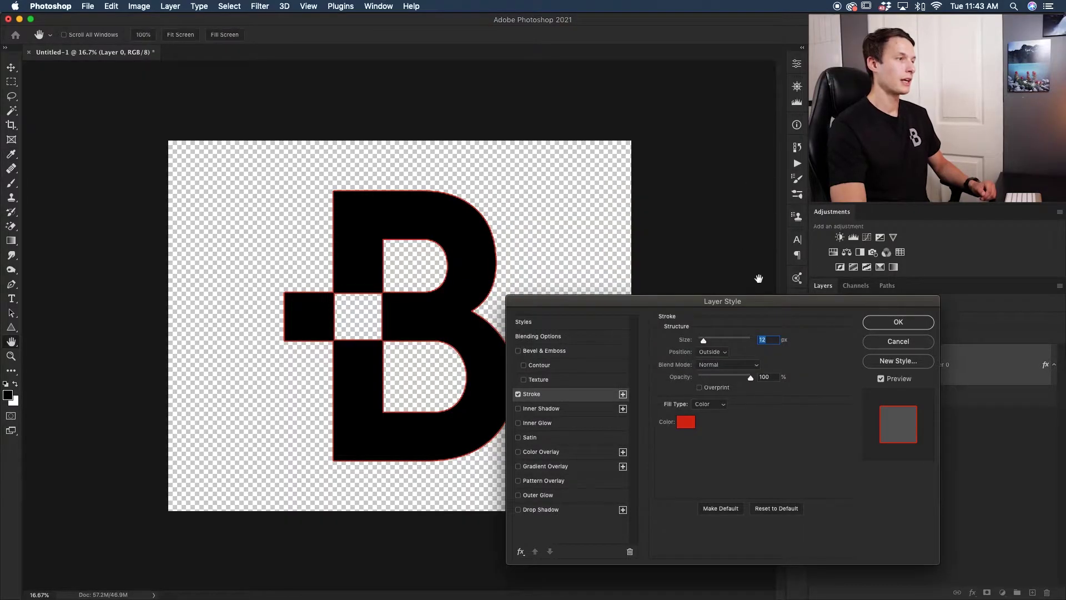
Step: Set the stroke position to Center and size to 59 px, then apply it
left_click(717, 353)
left_click(715, 371)
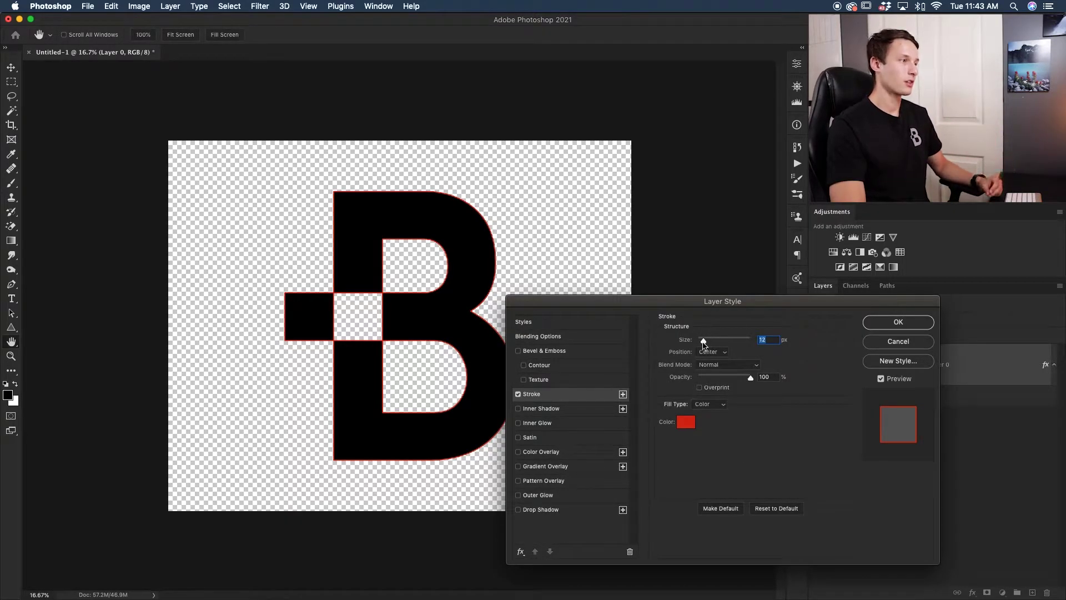
left_click_drag(706, 343, 715, 342)
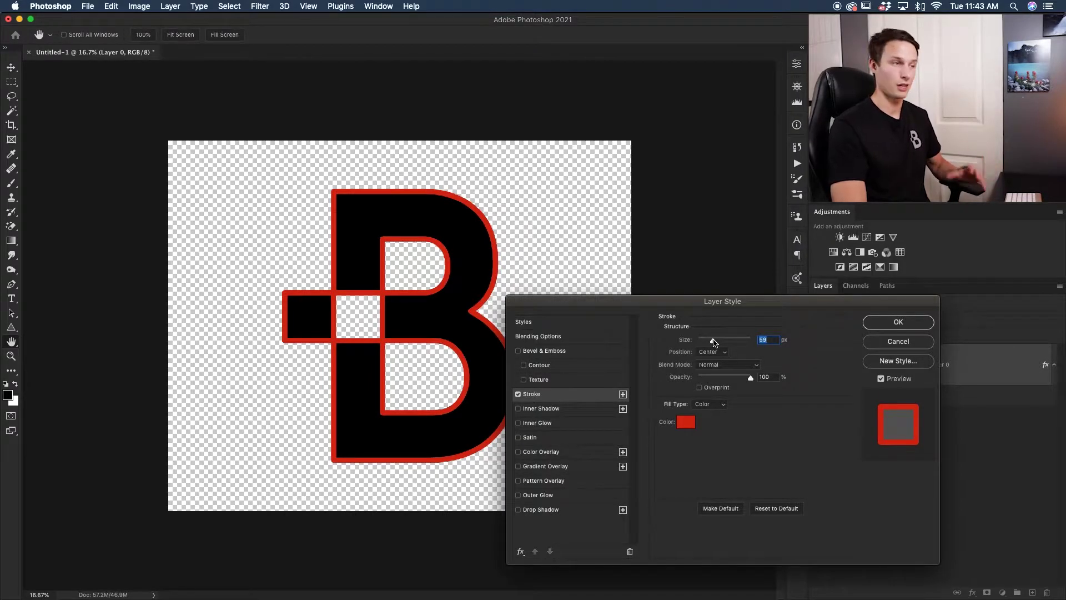
left_click(895, 323)
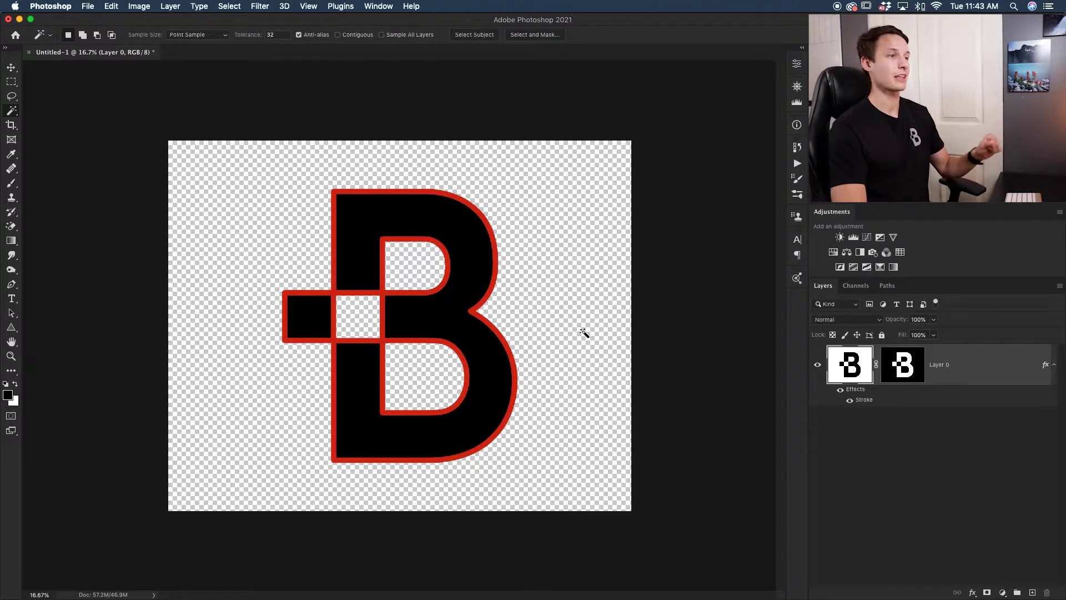
Step: Recolour the B's 59 px stroke to bright green 5fa70a
double_click(865, 400)
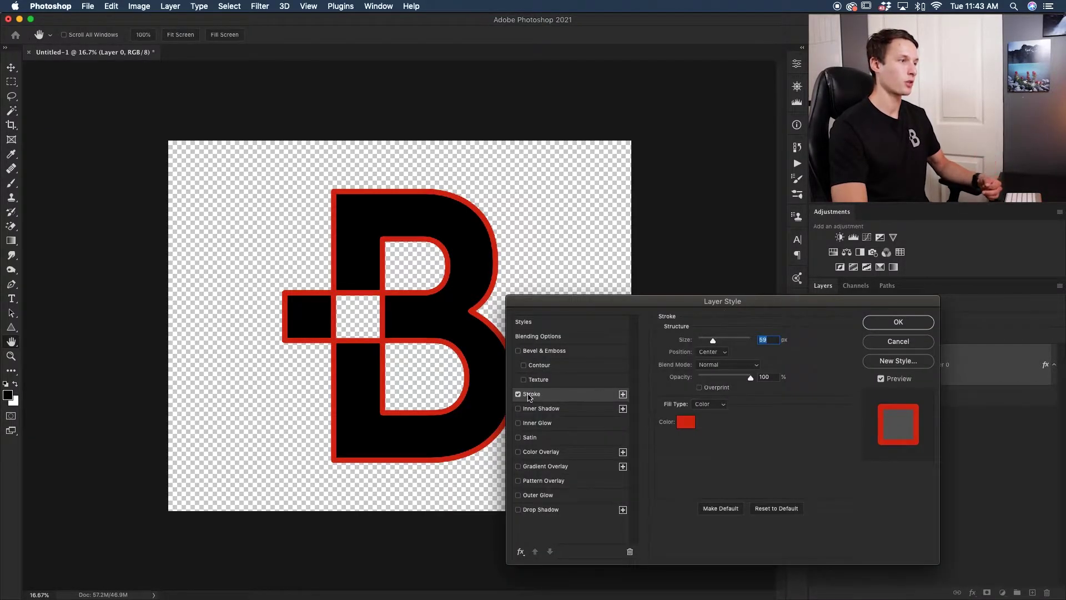
left_click(694, 424)
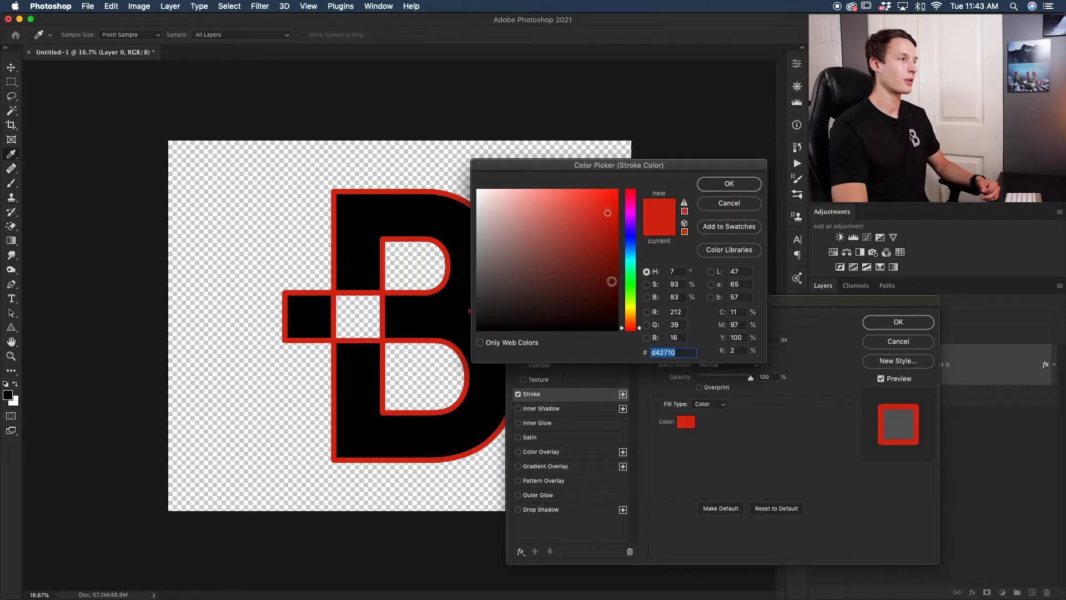
mouse_move(630, 313)
left_mouse_down()
mouse_move(602, 257)
mouse_move(609, 216)
mouse_move(608, 243)
left_mouse_up()
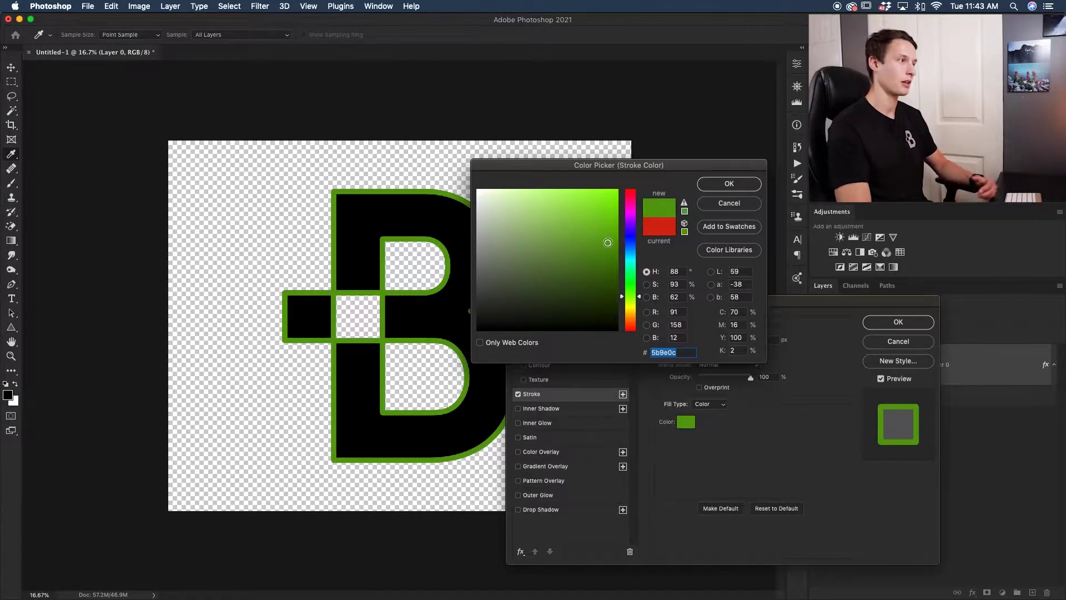
left_click_drag(608, 243, 609, 237)
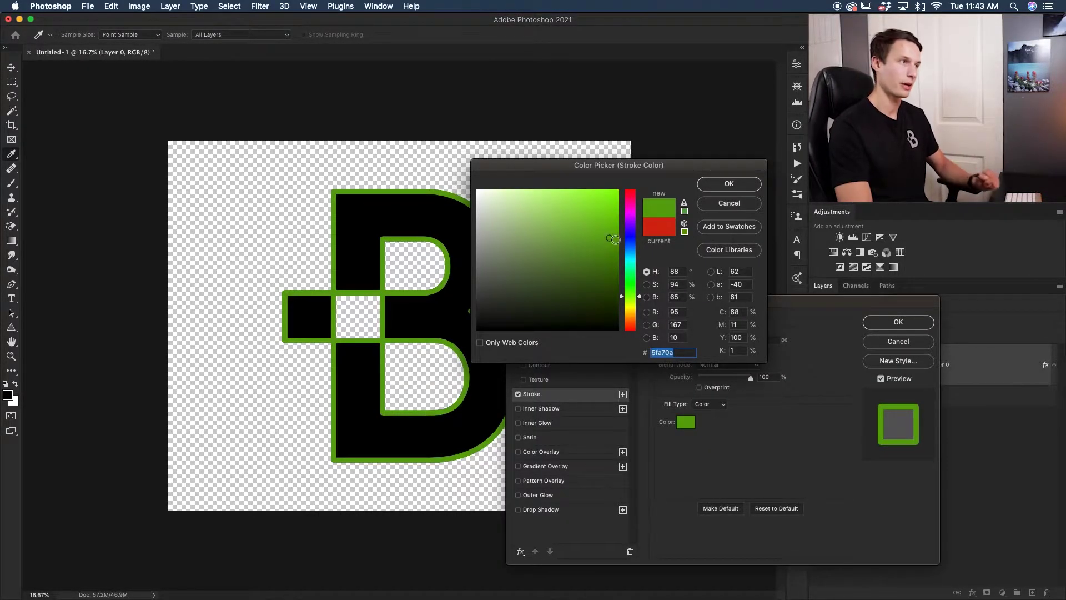
key("Return")
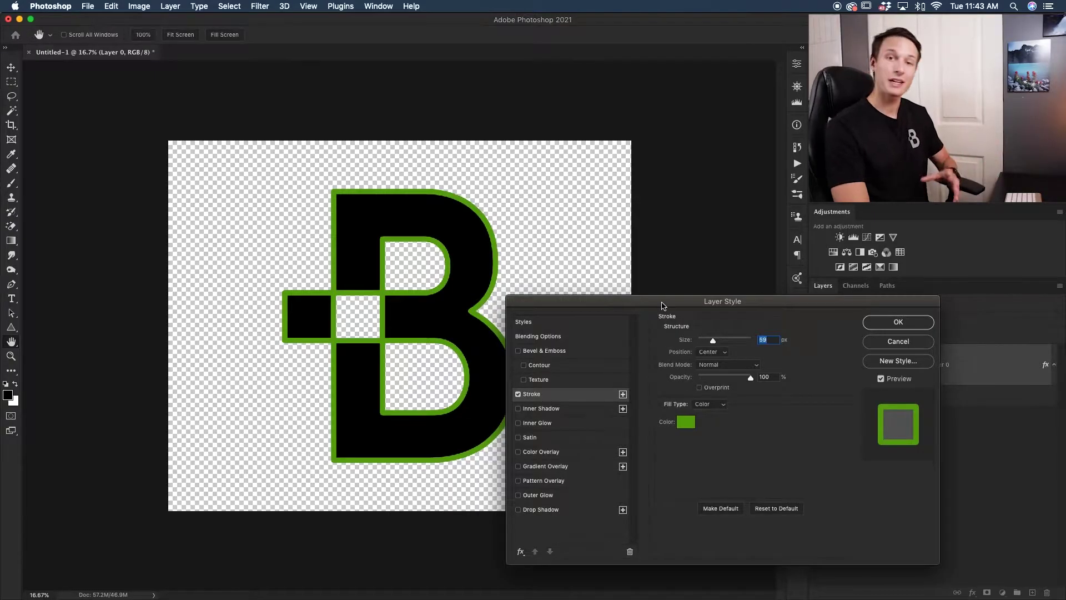
left_click_drag(661, 305, 707, 303)
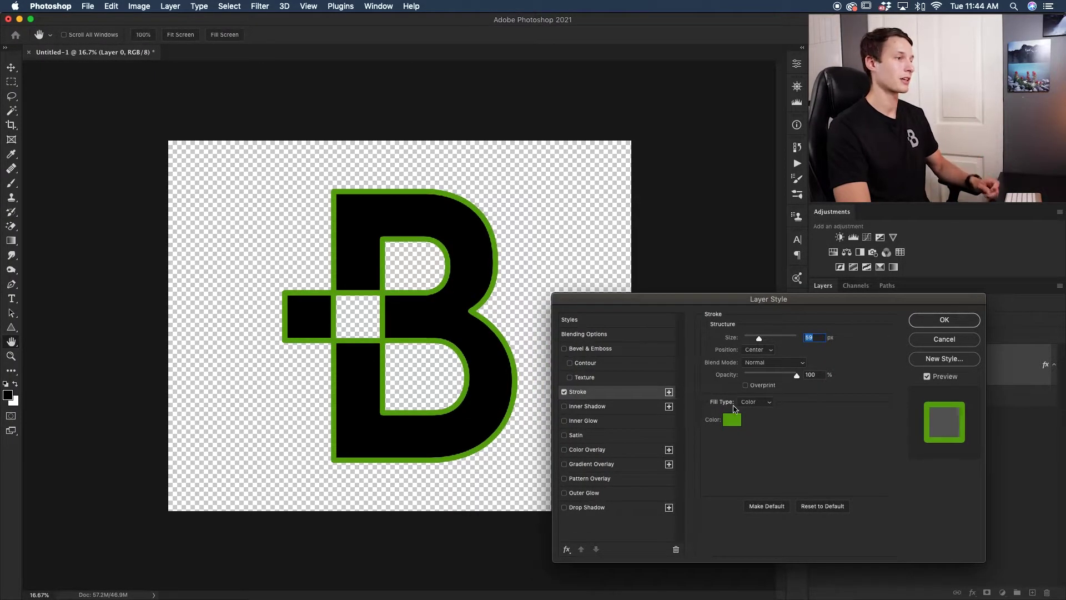
Step: Switch the stroke fill to Gradient, trying Blue_12 before settling on black-to-white
left_click(745, 407)
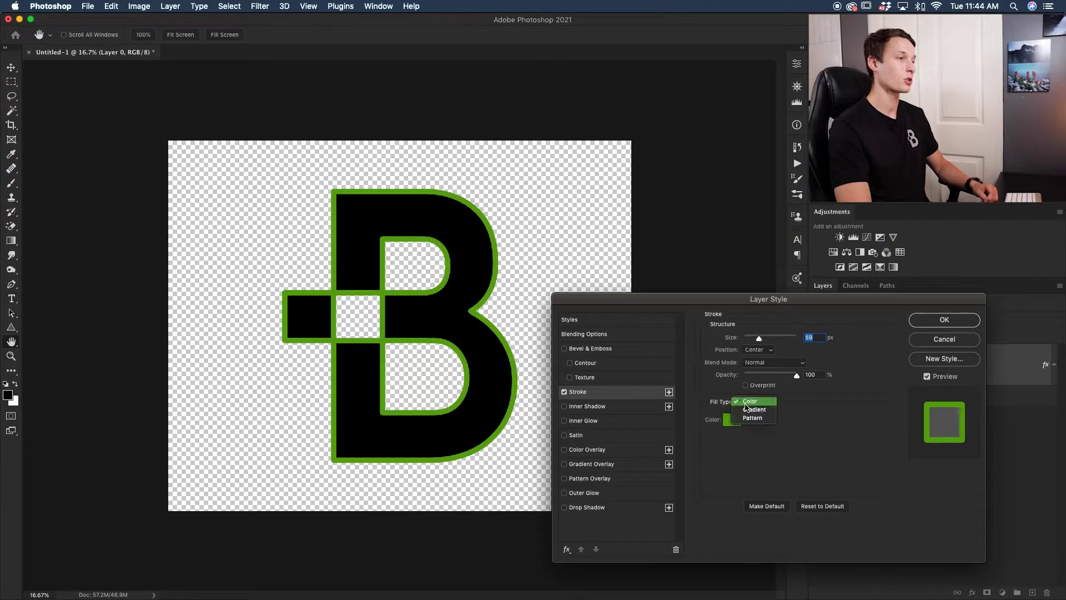
key("Escape")
left_click(755, 401)
left_click(751, 412)
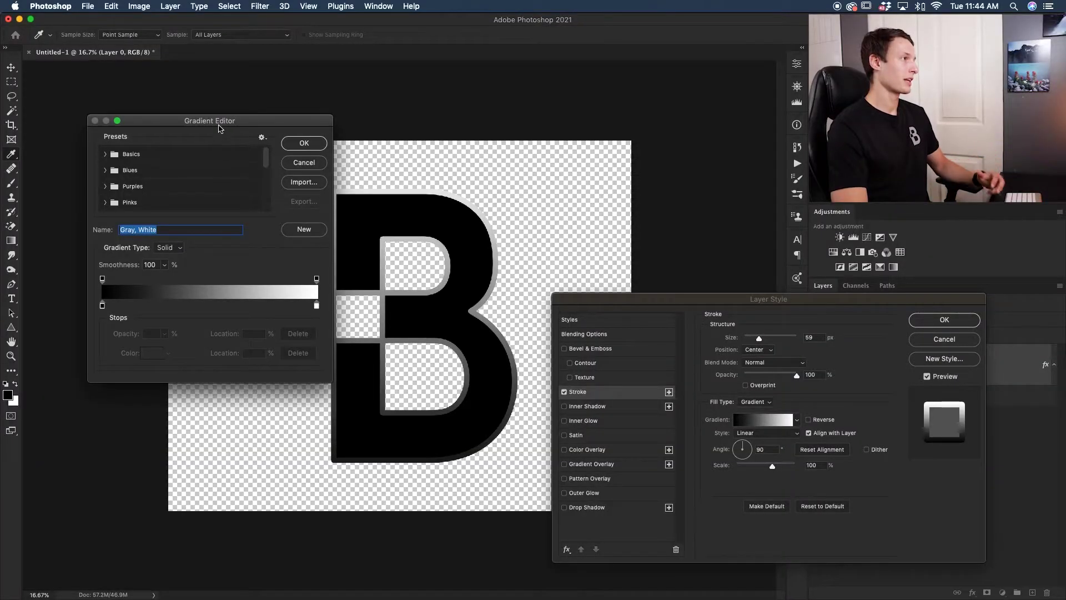
left_click(106, 170)
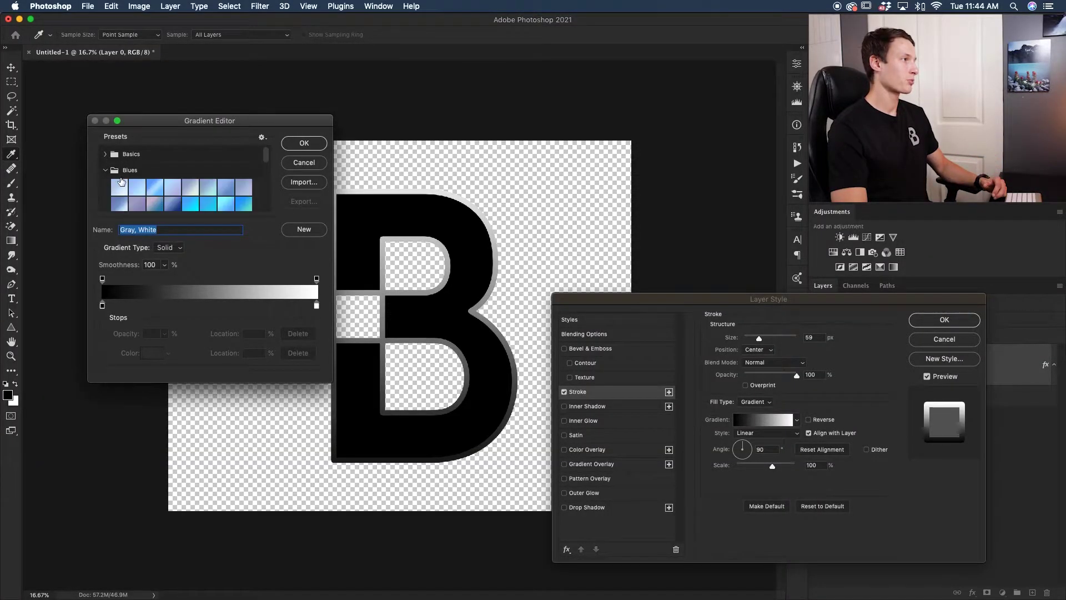
scroll(121, 181, "down", 2)
left_click(173, 183)
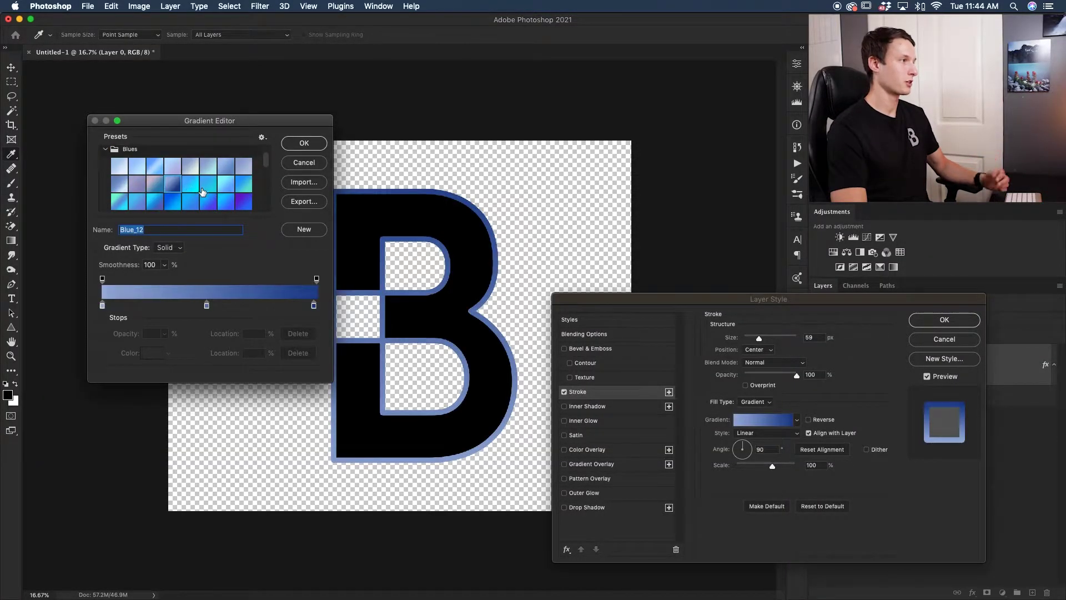
scroll(202, 192, "up", 3)
left_click(155, 170)
scroll(190, 188, "down", 1)
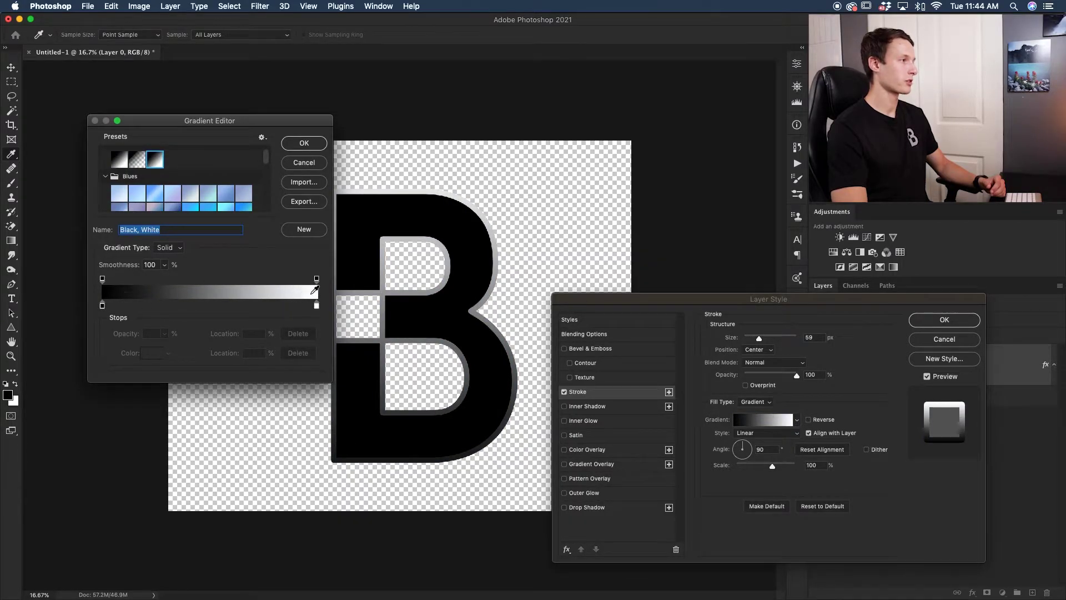
Step: Set the gradient's left stop to teal 35faea and confirm the teal-to-white gradient
double_click(102, 306)
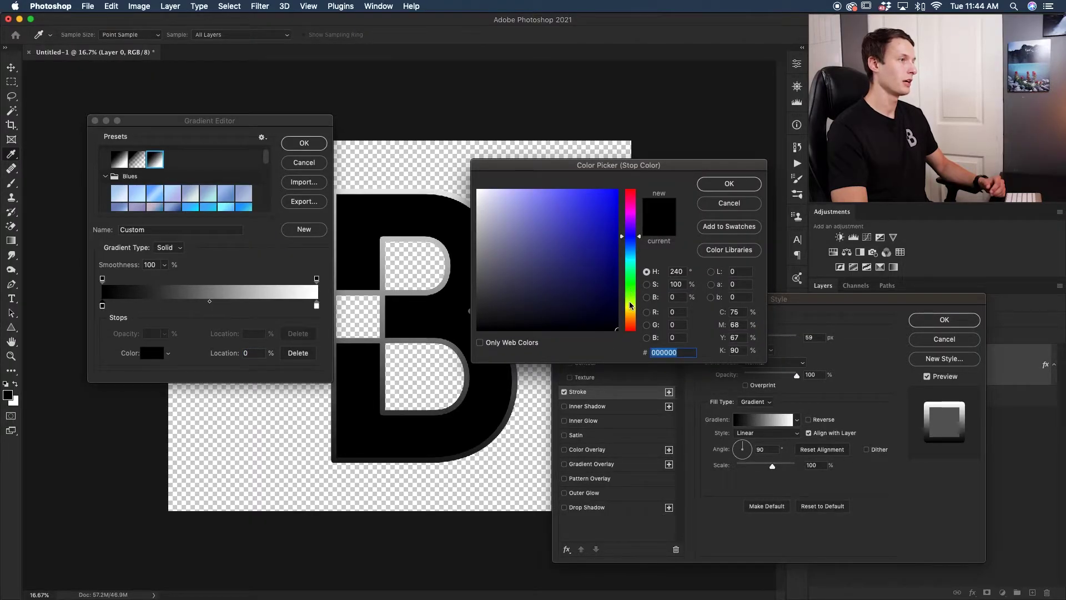
mouse_move(631, 305)
left_mouse_down()
mouse_move(630, 318)
mouse_move(631, 261)
mouse_move(588, 191)
left_mouse_up()
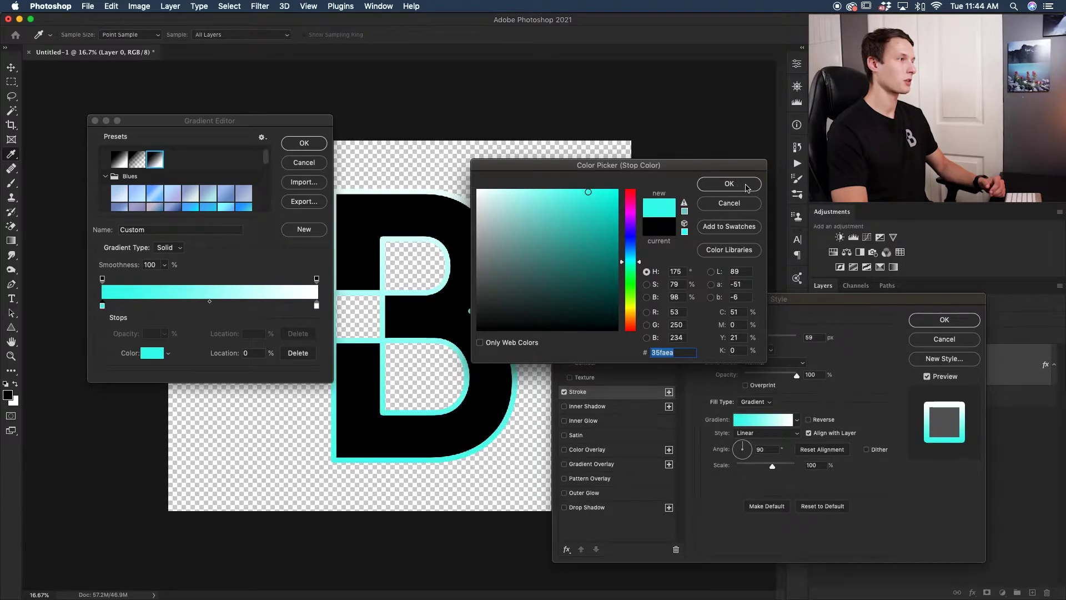
left_click(746, 188)
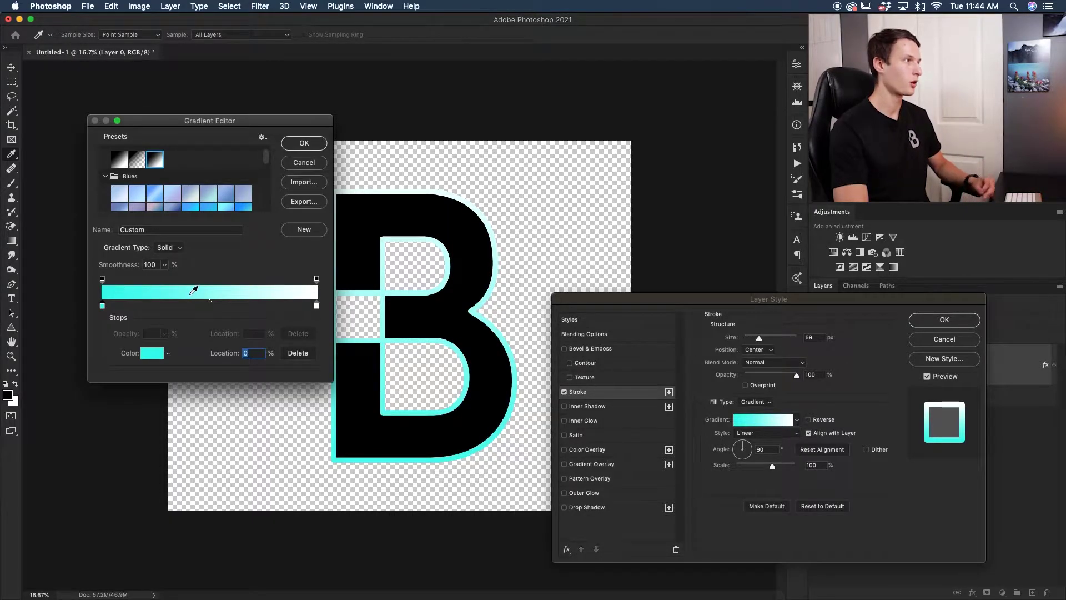
left_click(304, 142)
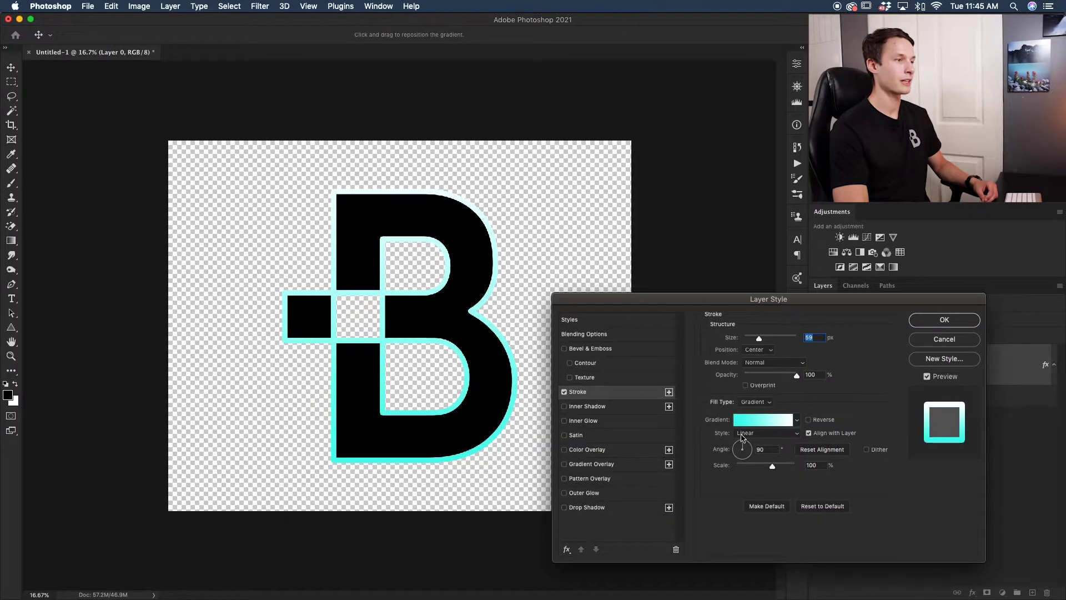
Step: Try a Radial style, keep Linear, and set the gradient angle to -1°
left_click(772, 433)
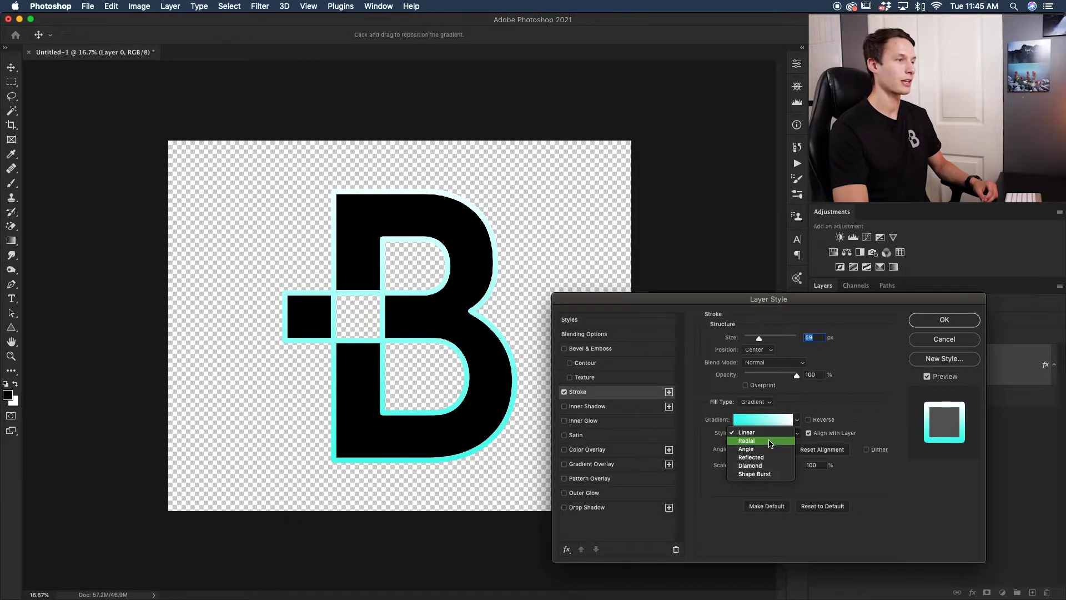
left_click(769, 443)
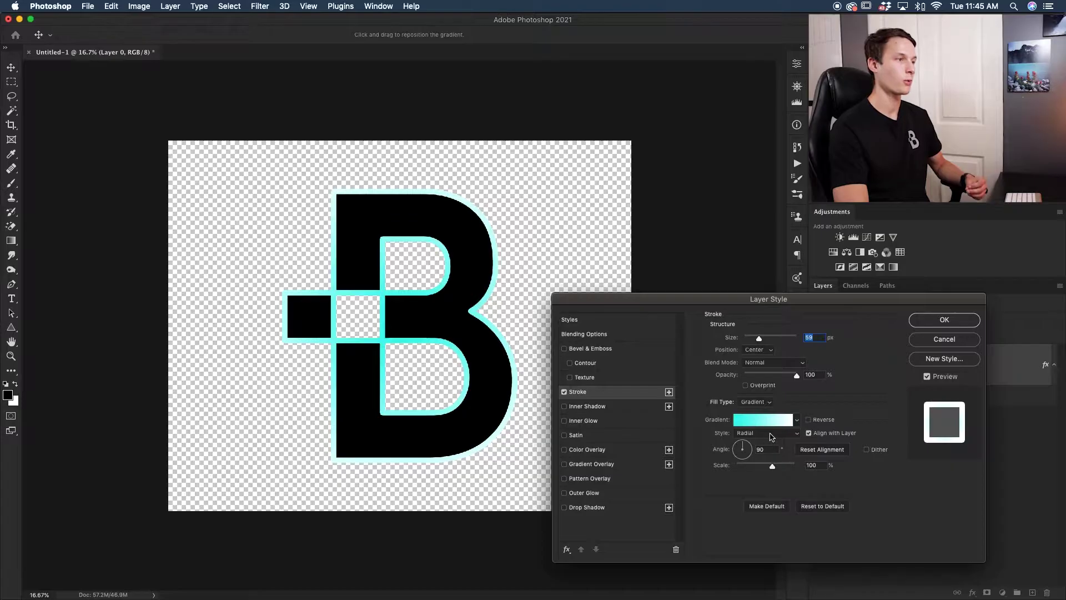
left_click(771, 435)
key("Escape")
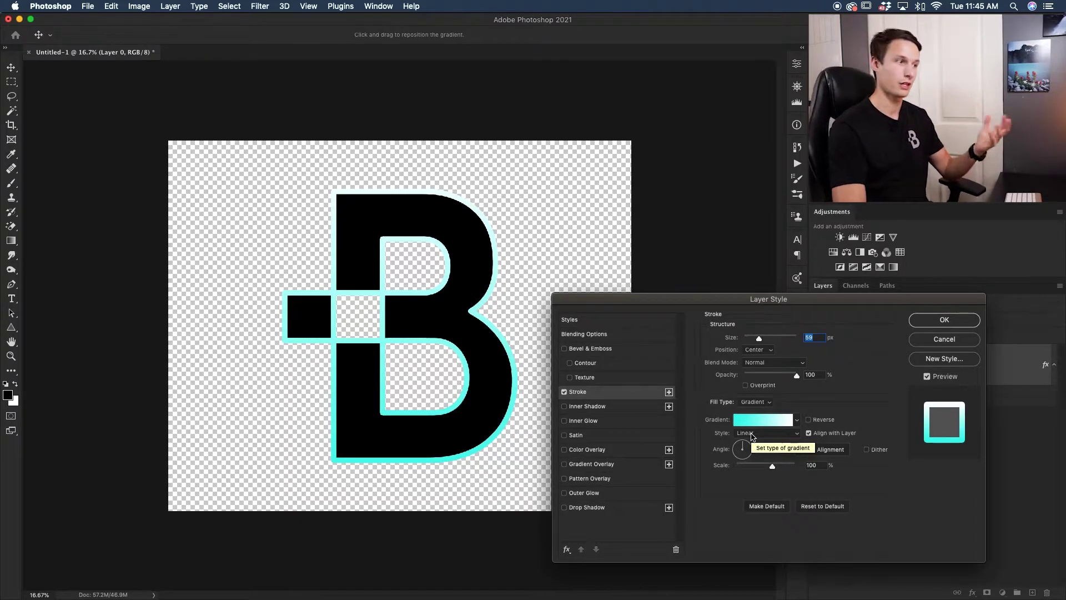
left_click_drag(740, 449, 743, 458)
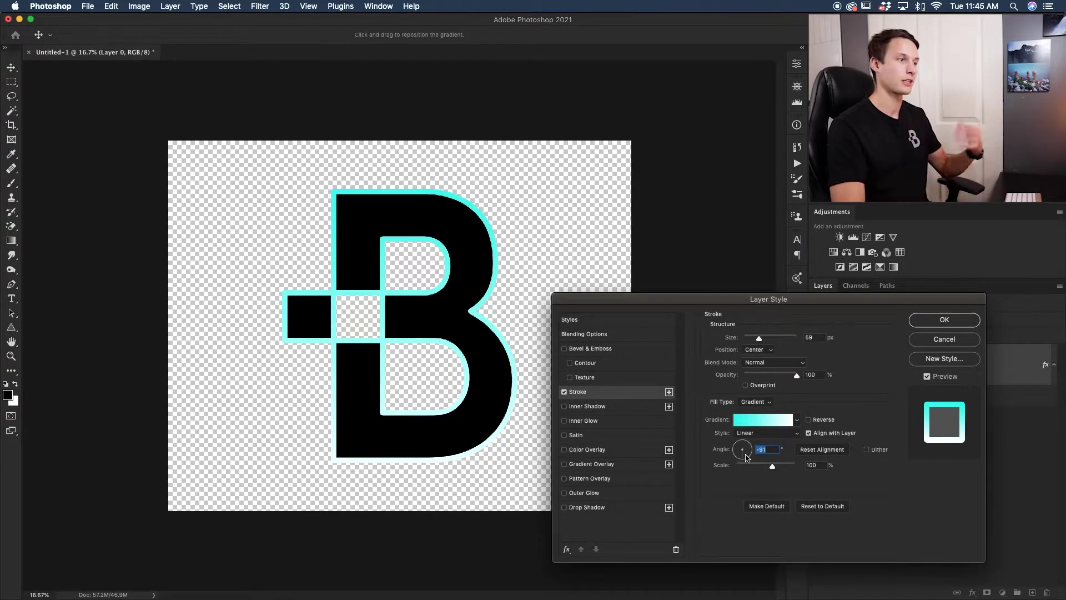
left_click_drag(747, 457, 751, 454)
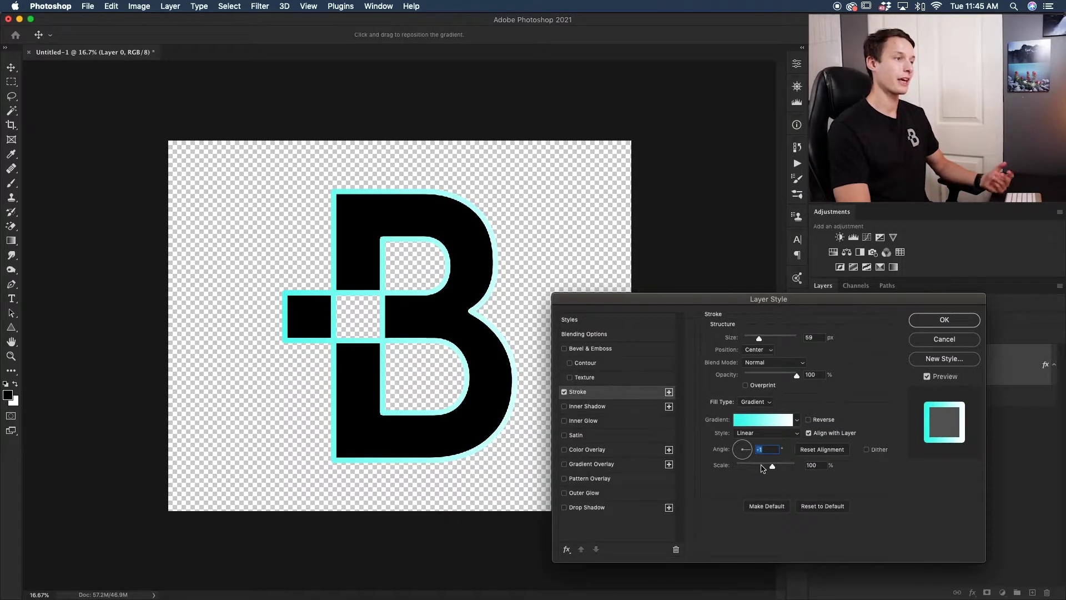
Step: Set the gradient scale to 55% and the stroke size to 54 px, keeping Gradient fill
left_click_drag(773, 466, 731, 469)
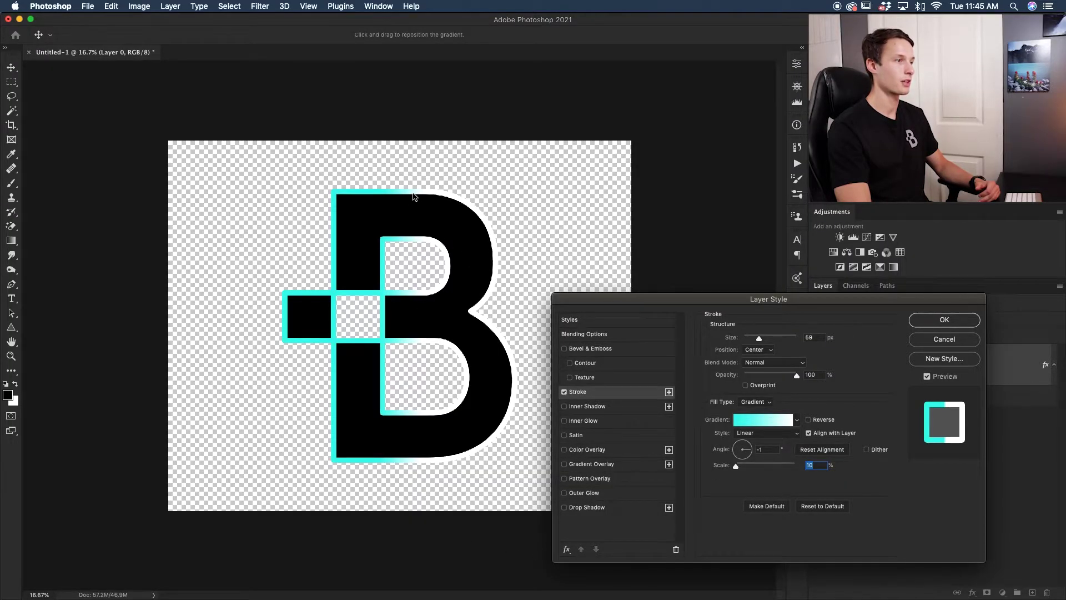
left_click_drag(737, 467, 776, 467)
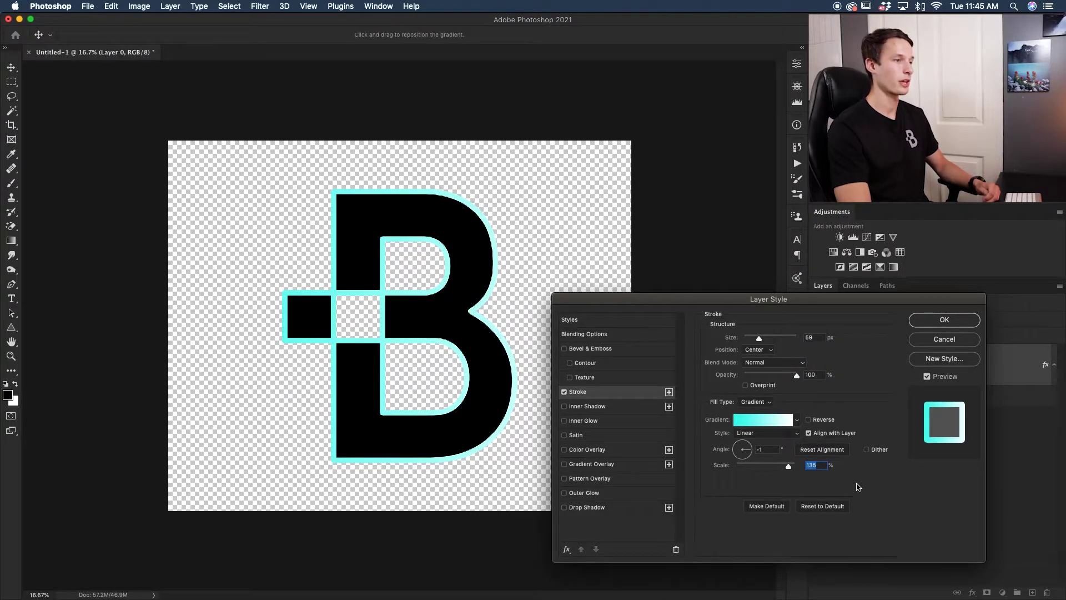
left_click_drag(763, 467, 756, 468)
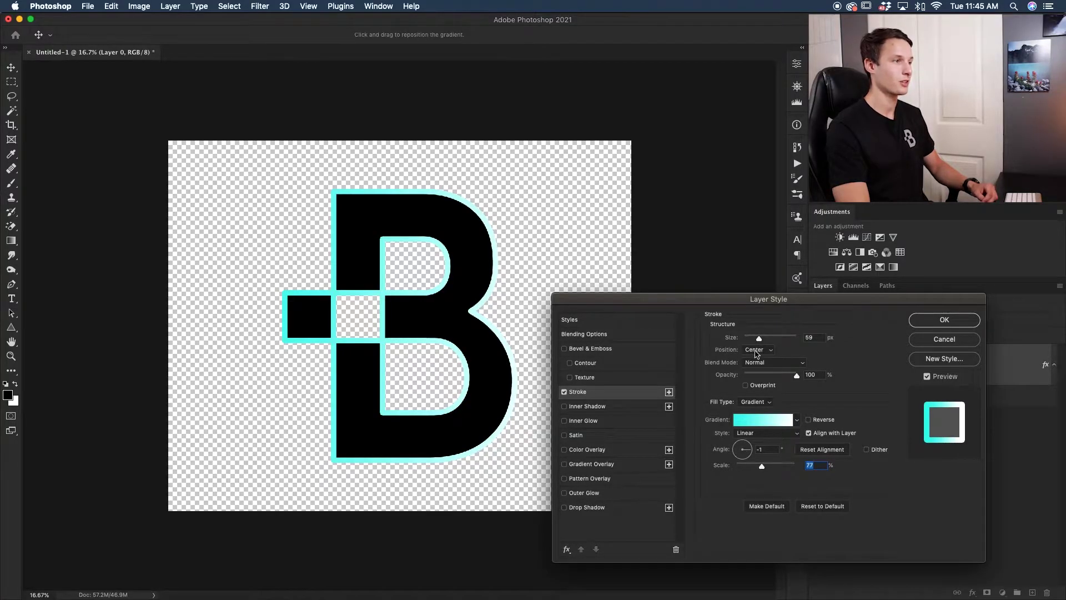
left_click_drag(759, 340, 758, 340)
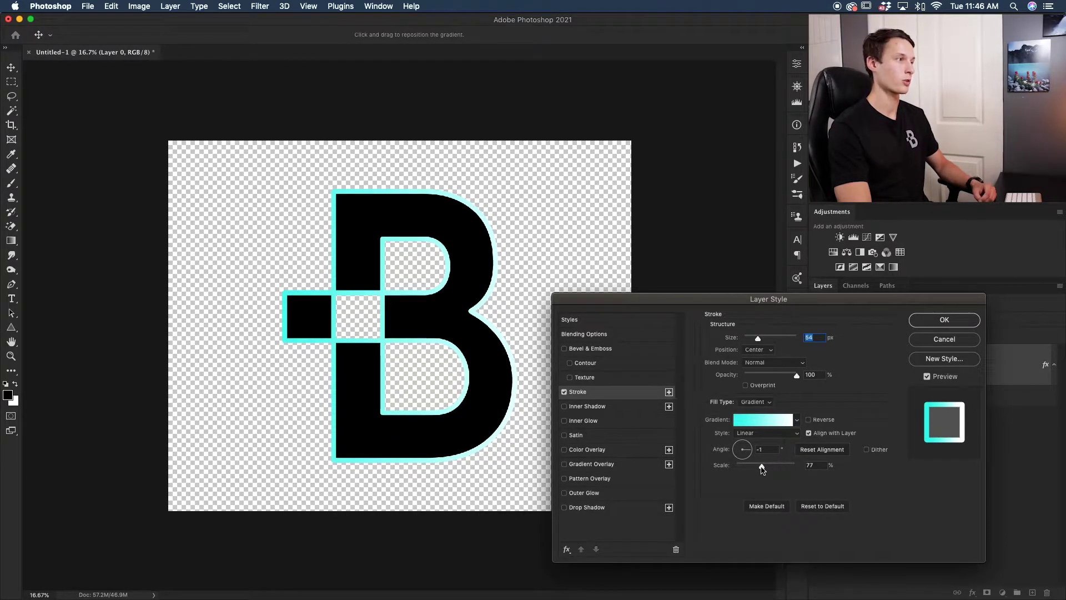
left_click_drag(762, 470, 752, 469)
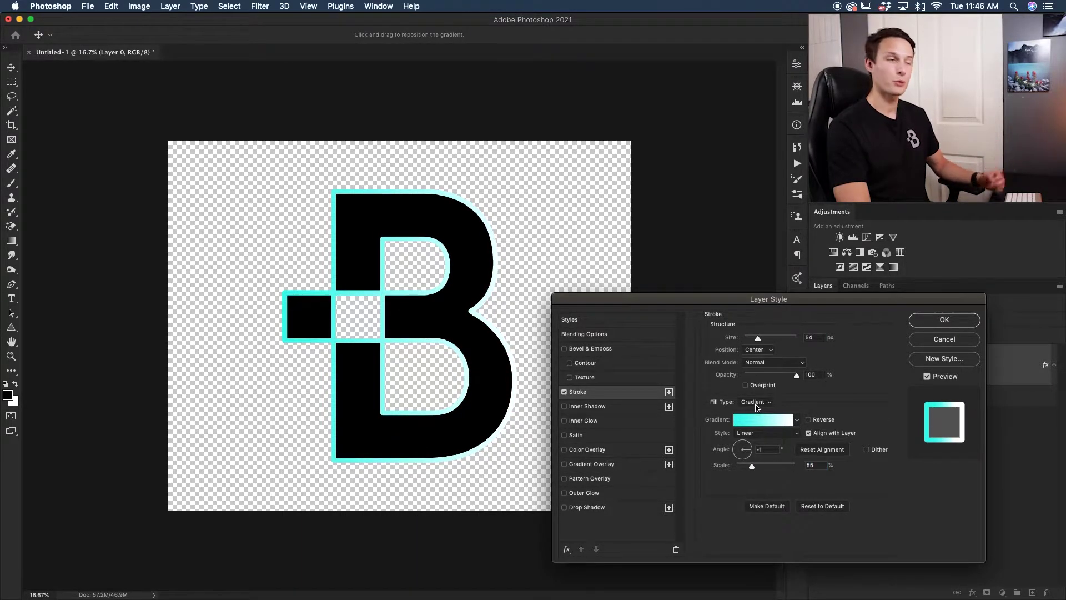
left_click(757, 403)
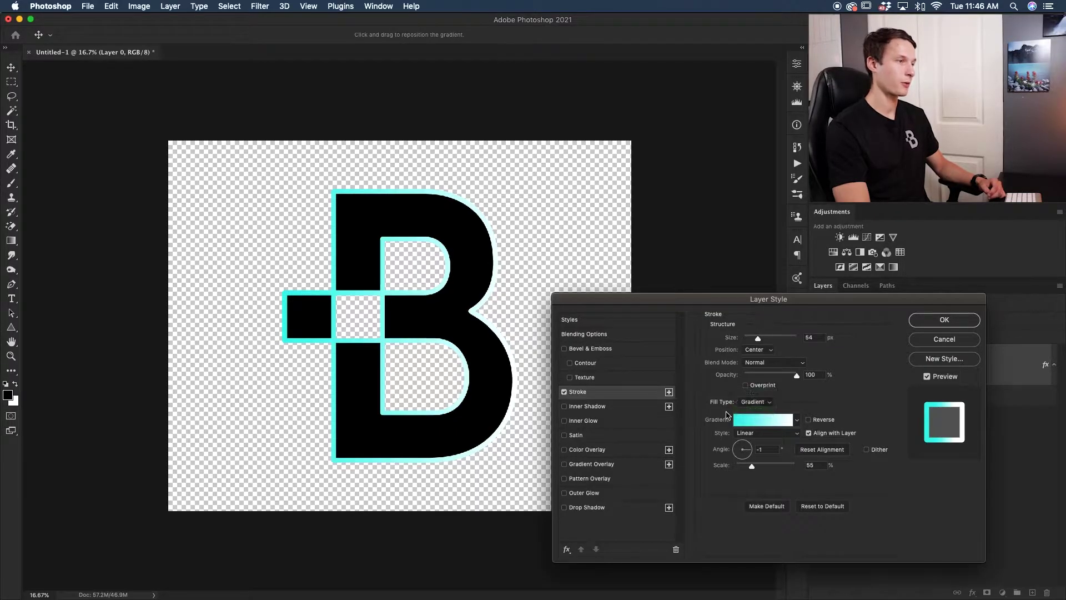
left_click(754, 411)
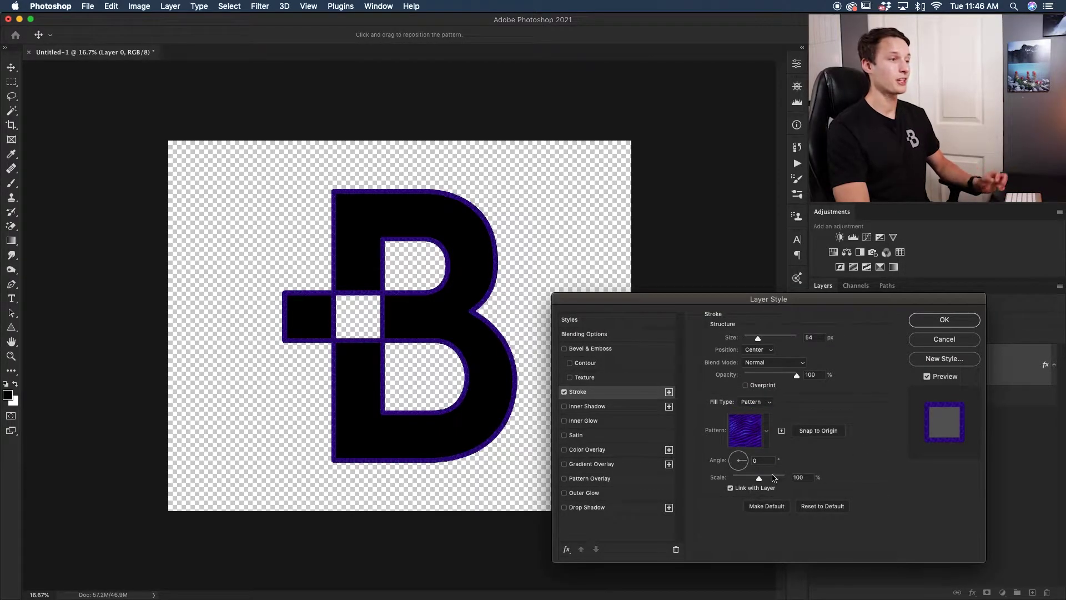
left_click(756, 402)
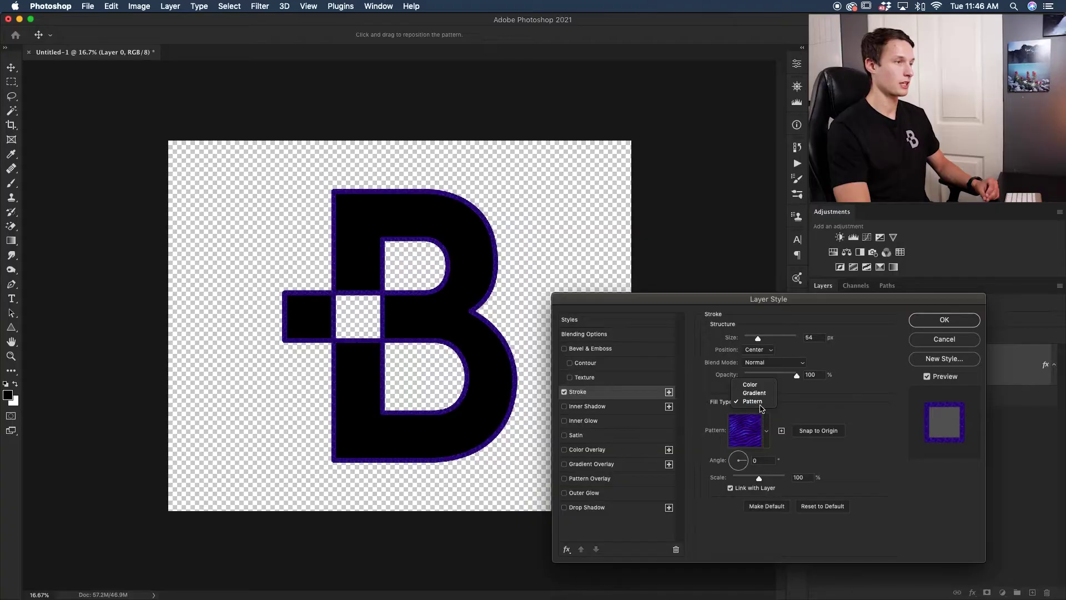
left_click(757, 389)
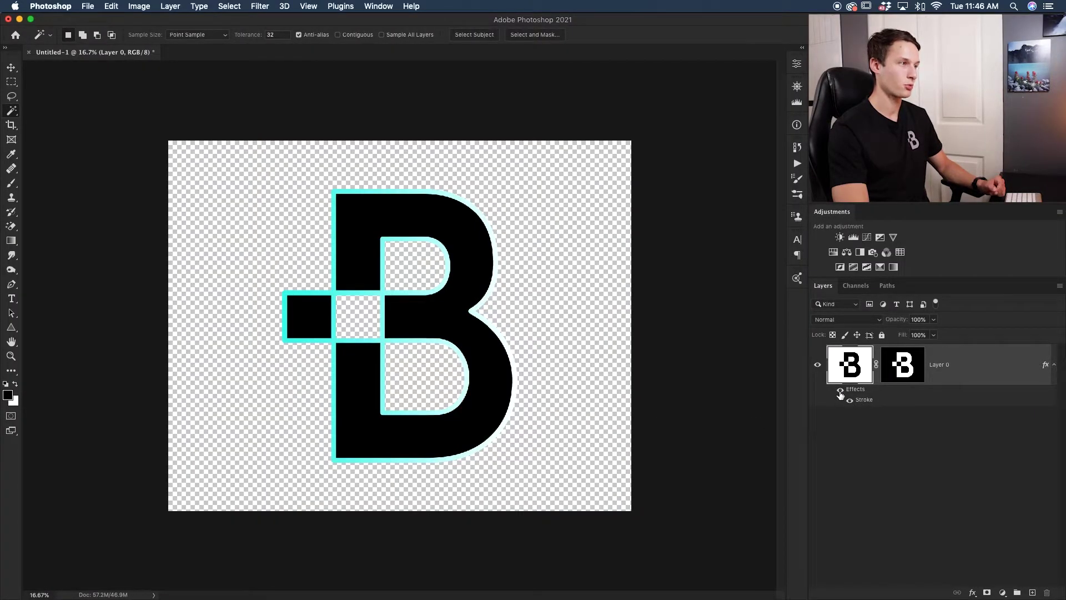
Step: Hide the Stroke effect, load the B as a selection and expand it by 40 px
left_click(848, 399)
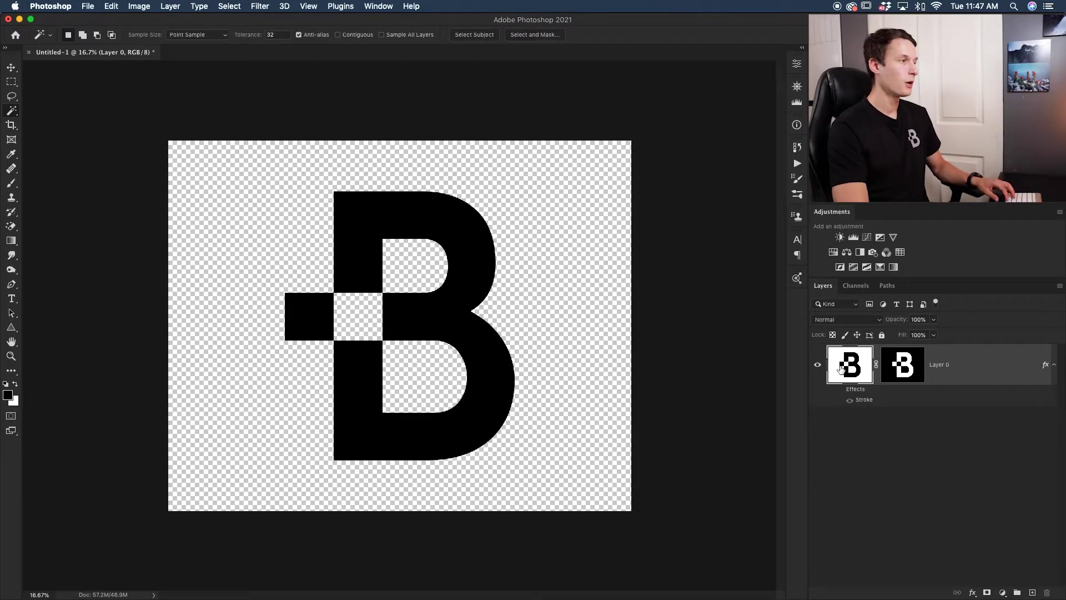
left_click(902, 374, "super")
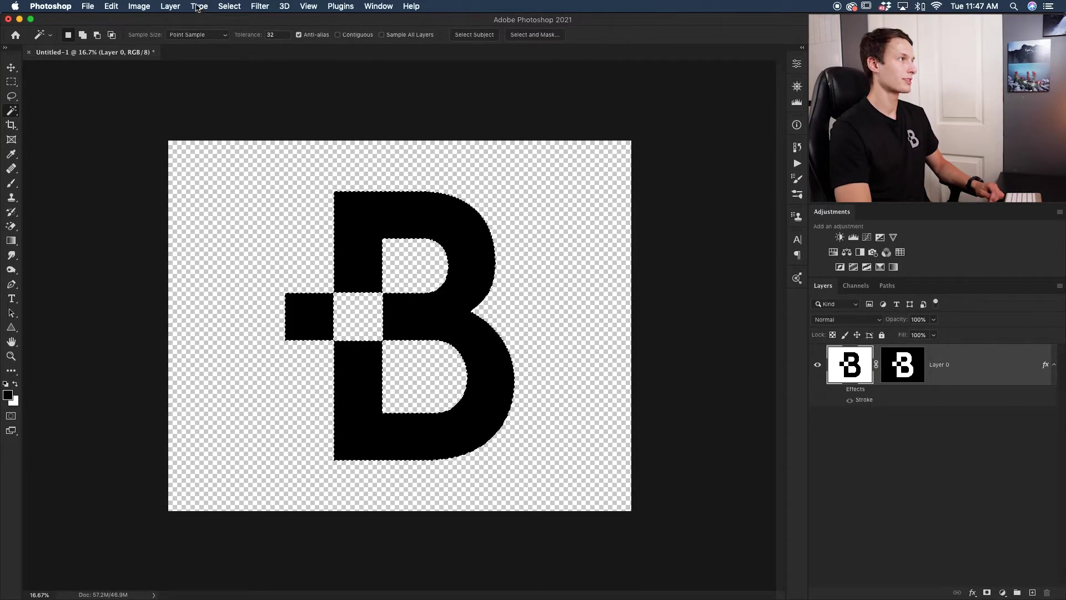
left_click(228, 7)
mouse_move(262, 178)
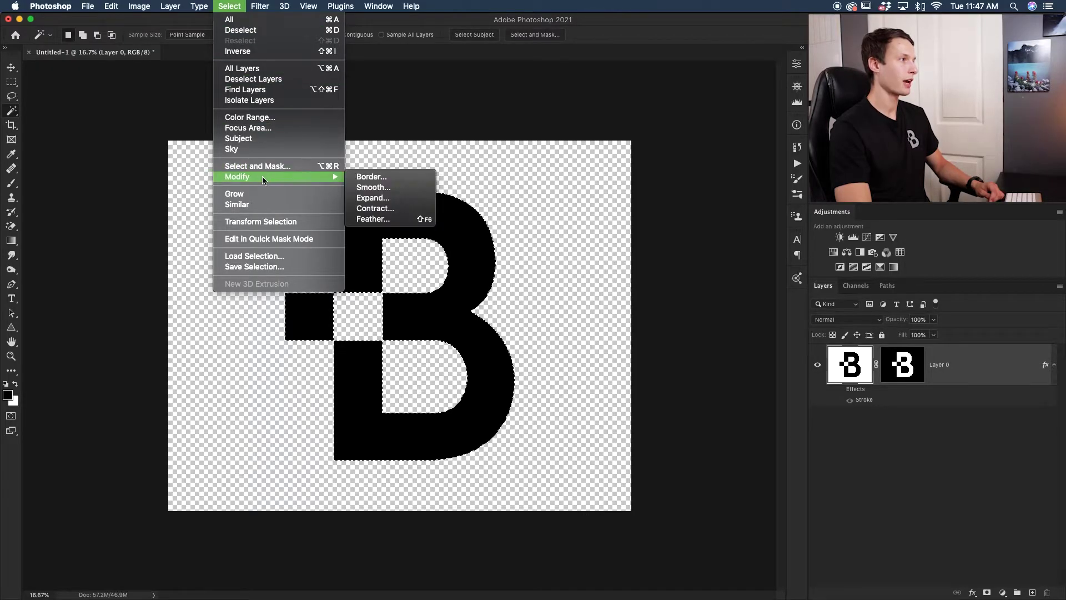
left_click(373, 198)
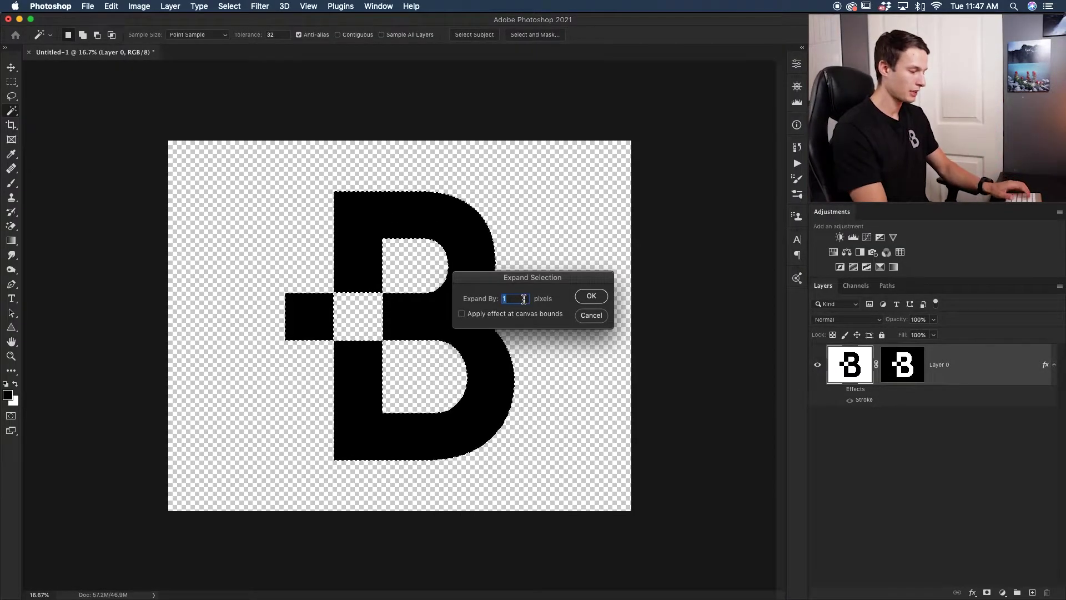
key("BackSpace")
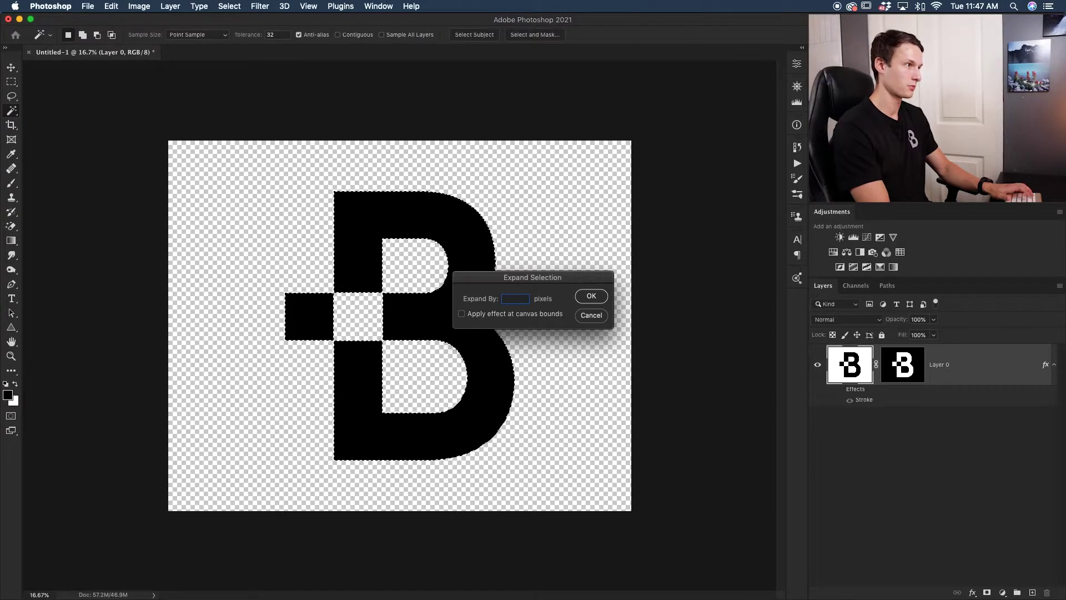
type("40")
left_click(602, 299)
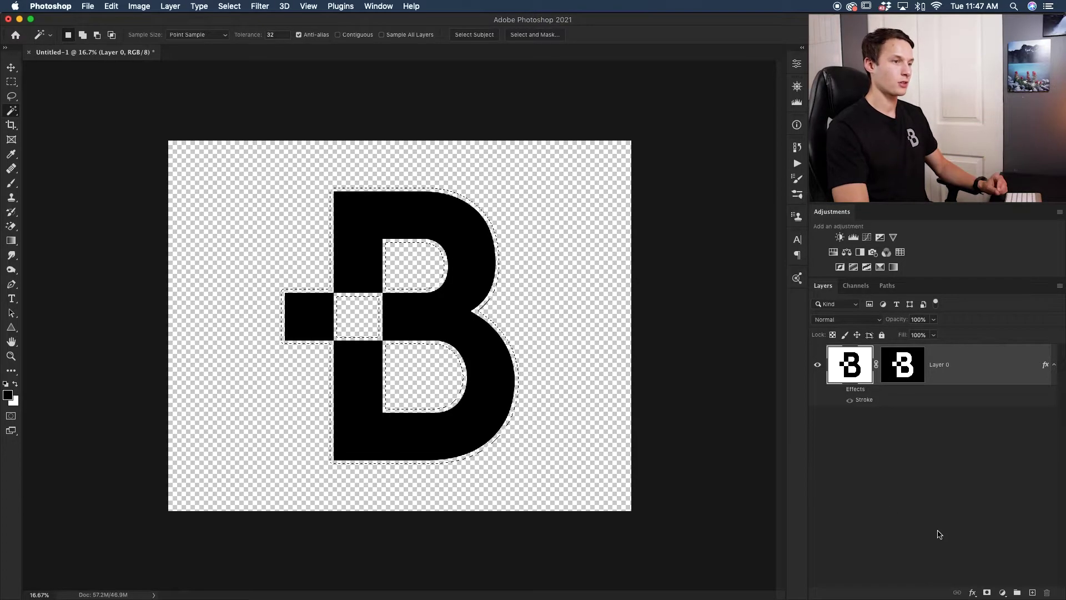
Step: Add a new empty Layer 1 and set the Edit > Stroke colour to 00a8ff
left_click(1032, 592)
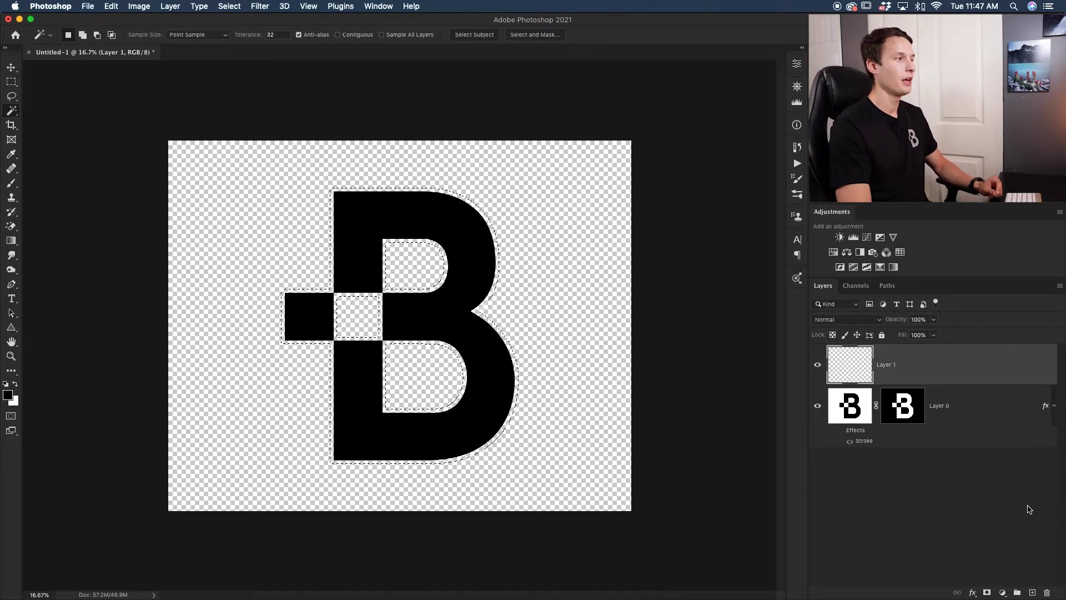
left_click(108, 6)
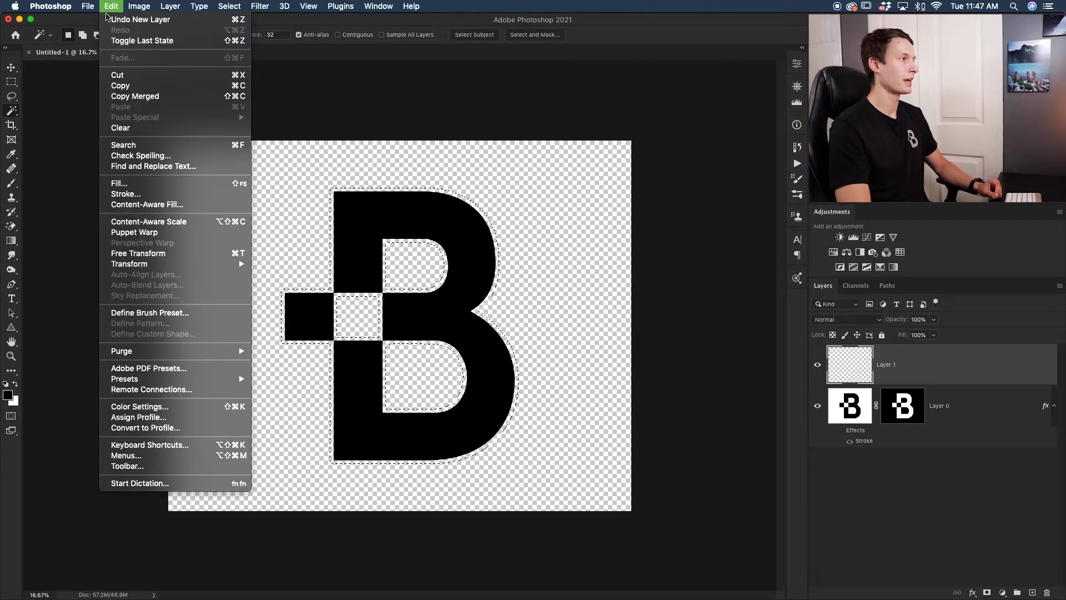
left_click(126, 194)
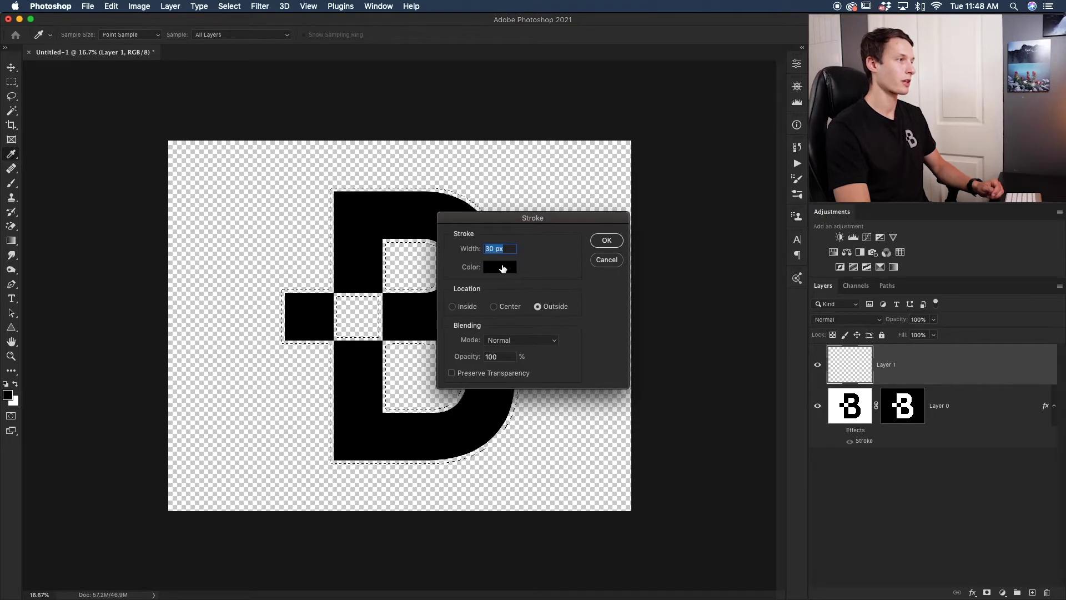
left_click(503, 269)
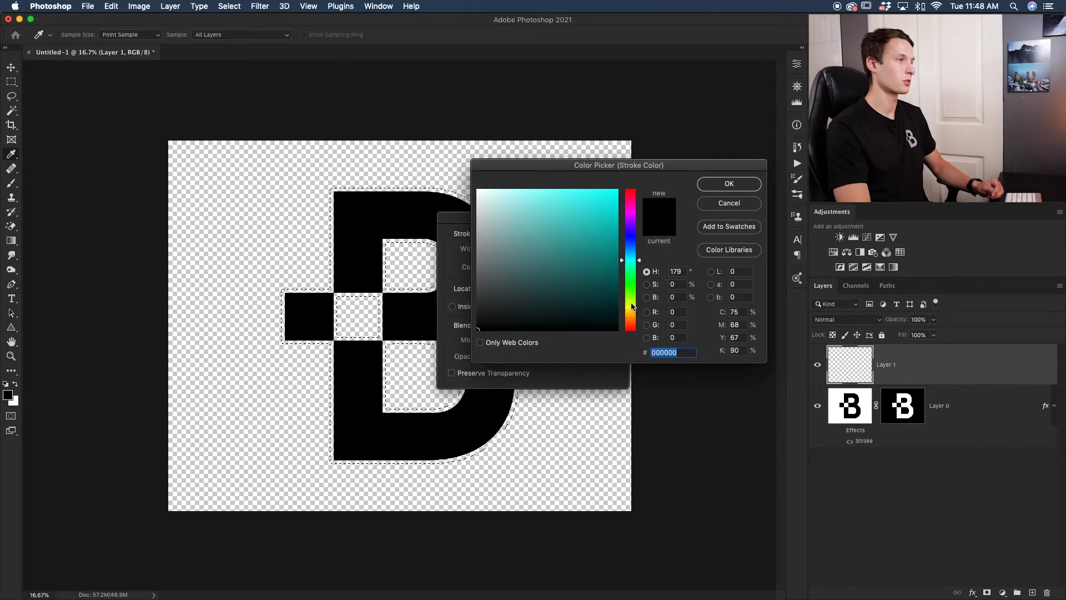
left_click_drag(632, 306, 631, 248)
left_click(602, 219)
type("00a8ff")
left_click(725, 186)
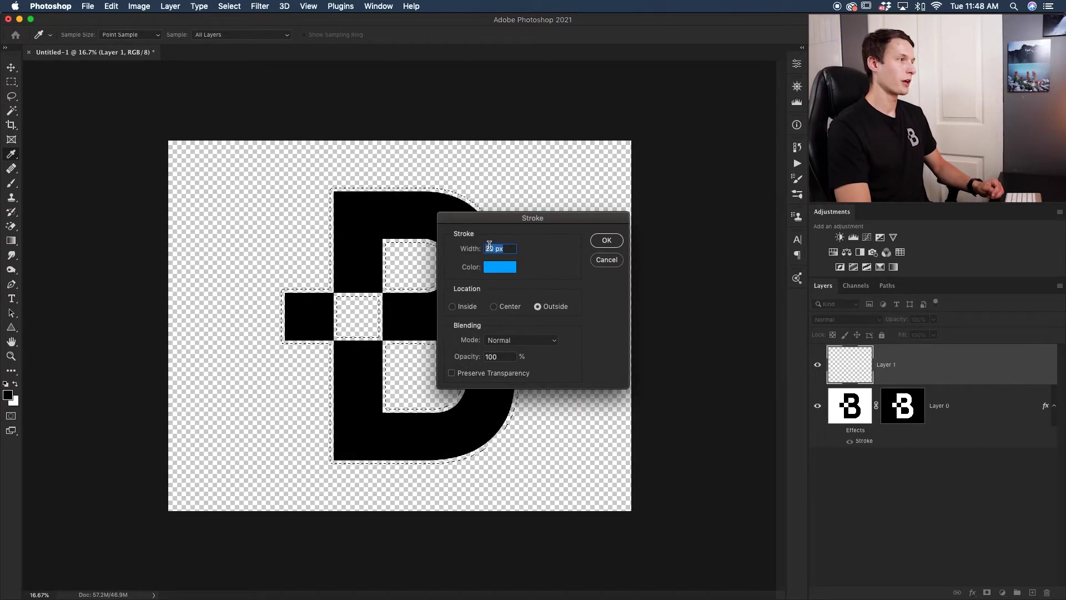
Step: Stroke the selection 20 px wide on the outside in that blue
left_click(489, 245)
key("BackSpace")
type("0")
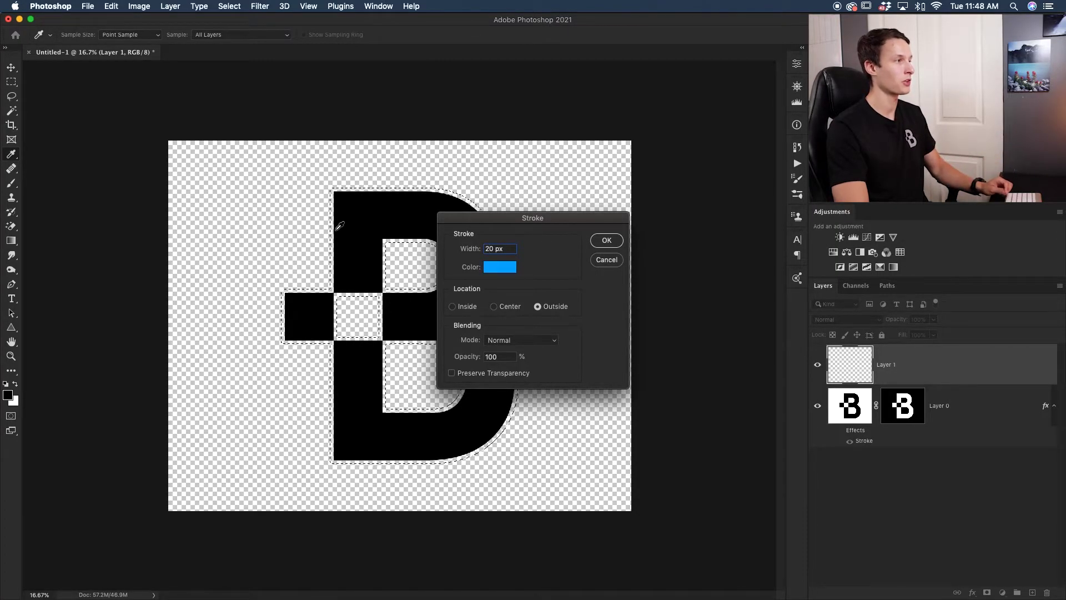
left_click(607, 241)
key("w")
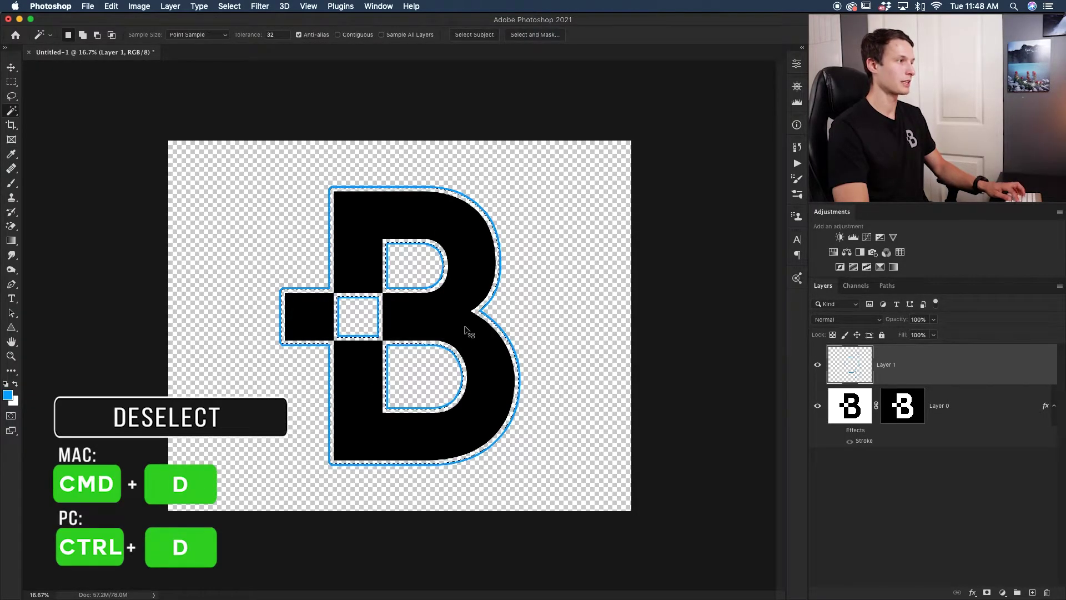
Step: Deselect, shift Layer 1's blue outline about 30 px right, and reselect Layer 1
key("super+d")
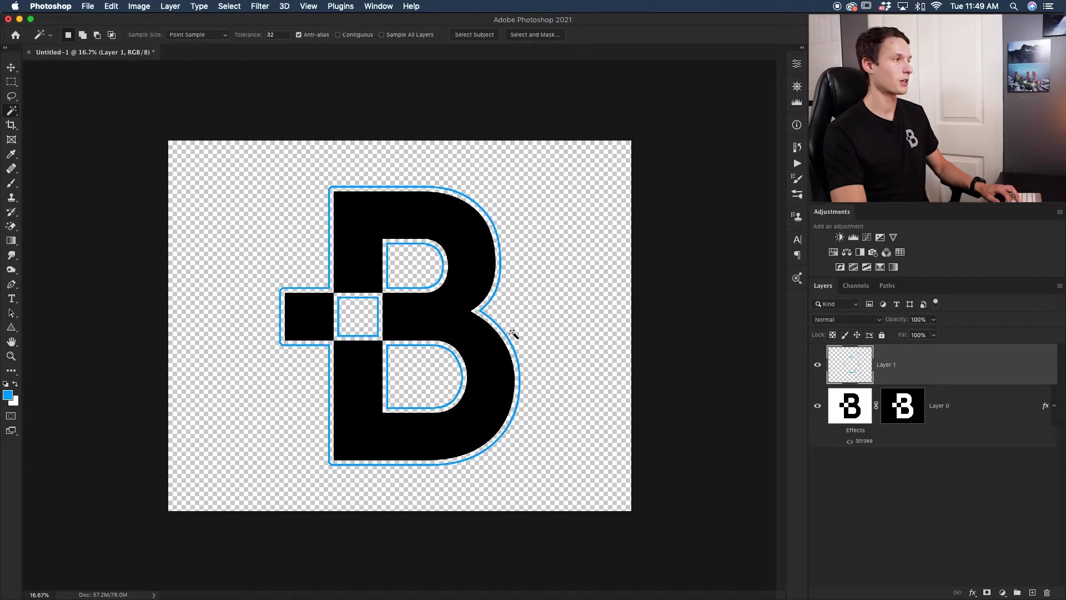
key("v")
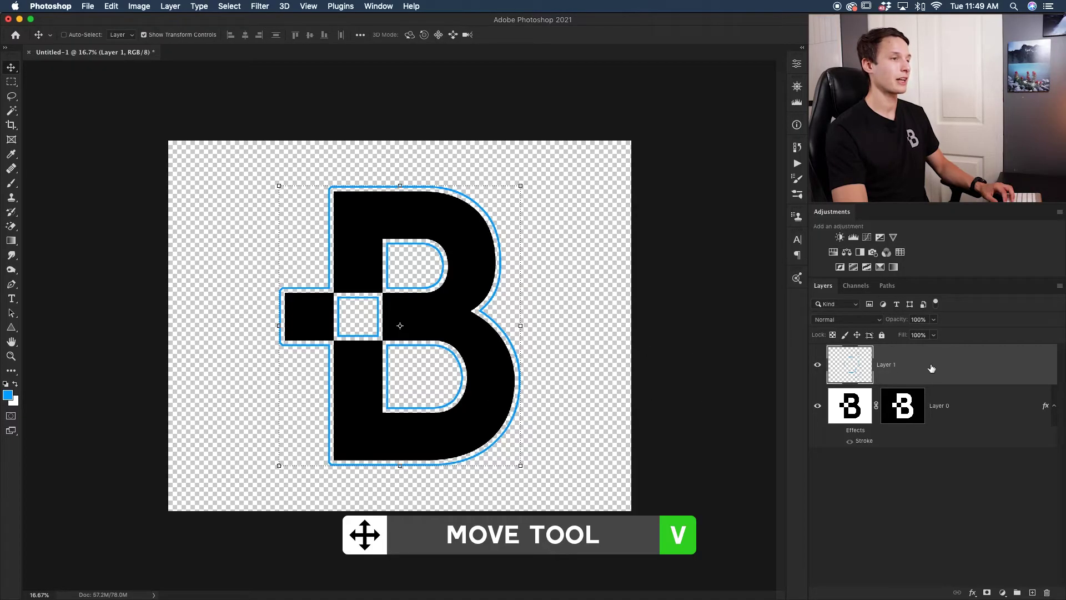
left_click_drag(454, 390, 471, 390)
left_click(911, 478)
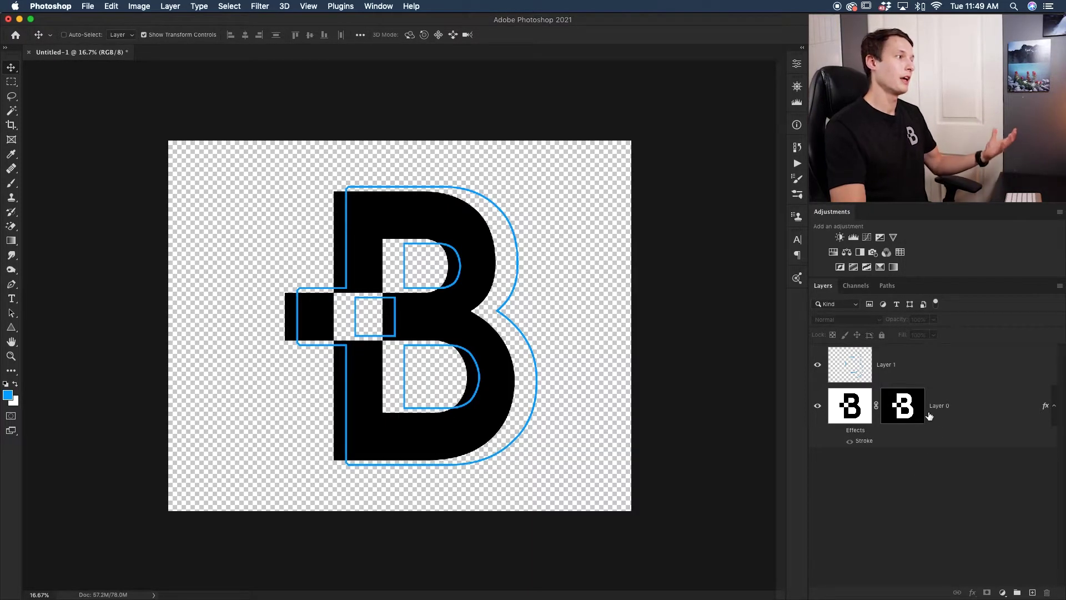
left_click(917, 369)
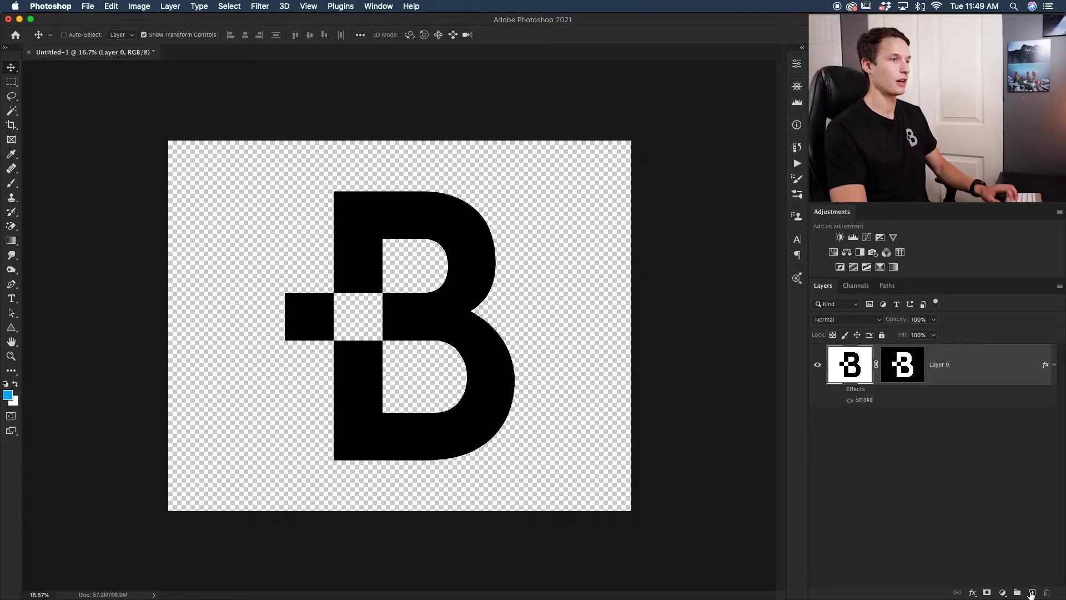
Step: Add a new layer, load the B's mask as a selection, and open Stroke with colour 00a8ff
left_click(1031, 593)
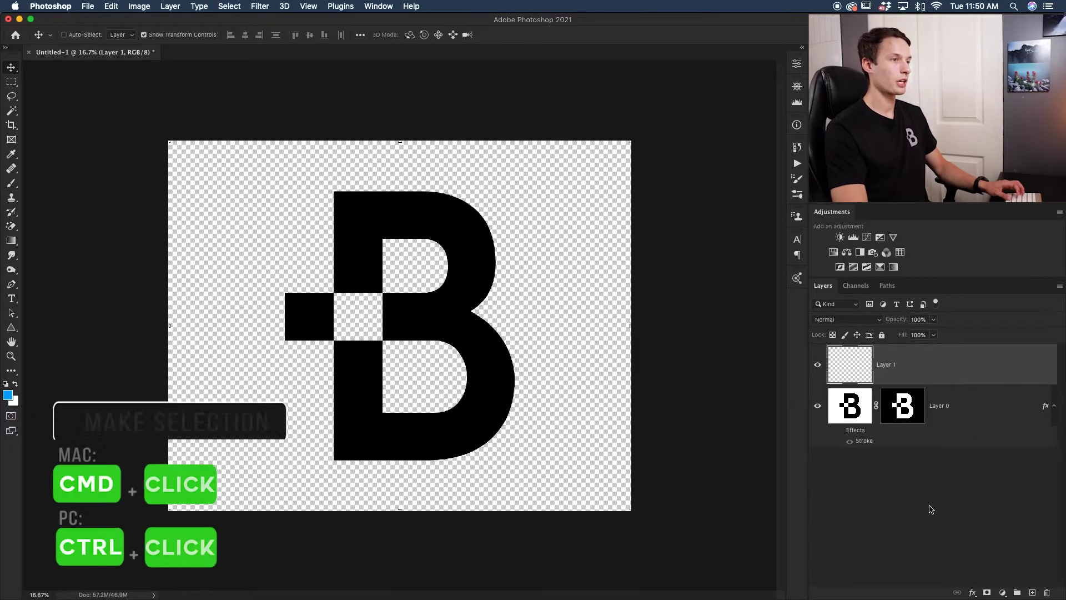
left_click(903, 411, "super")
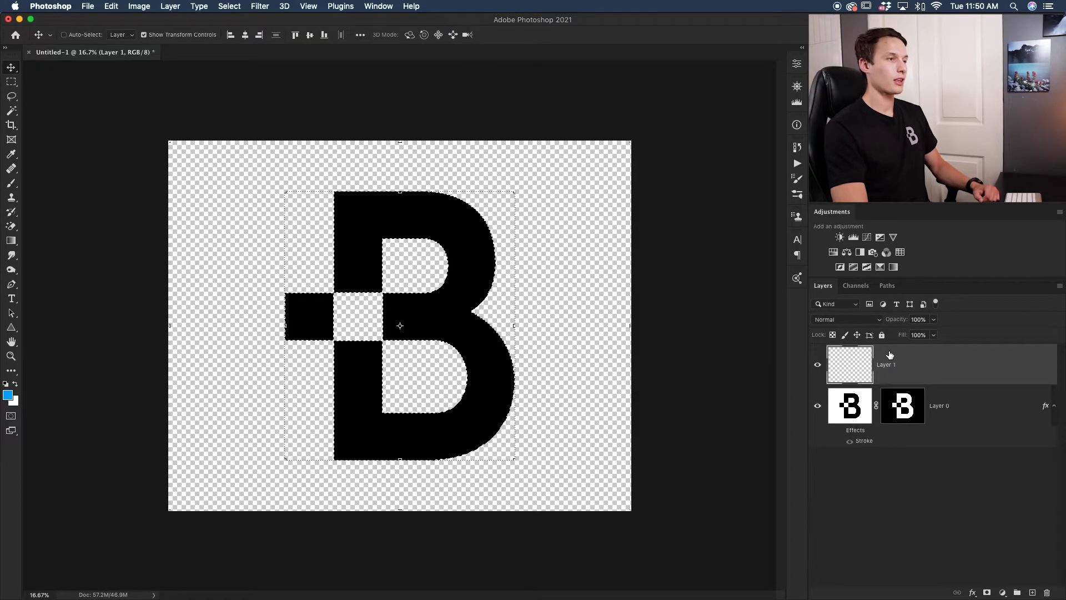
left_click(118, 7)
left_click(161, 192)
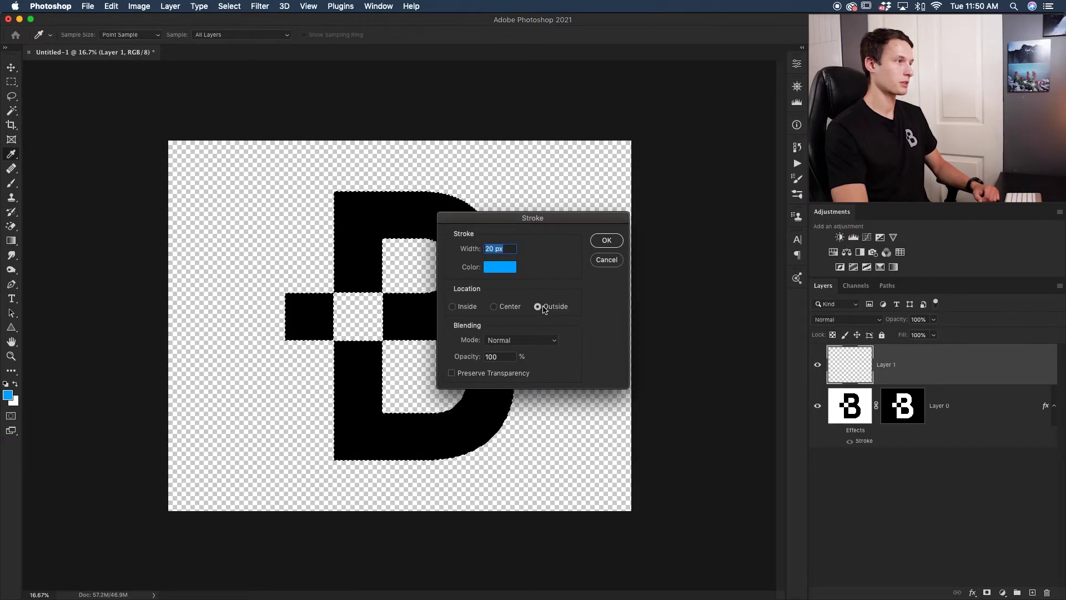
left_click(507, 271)
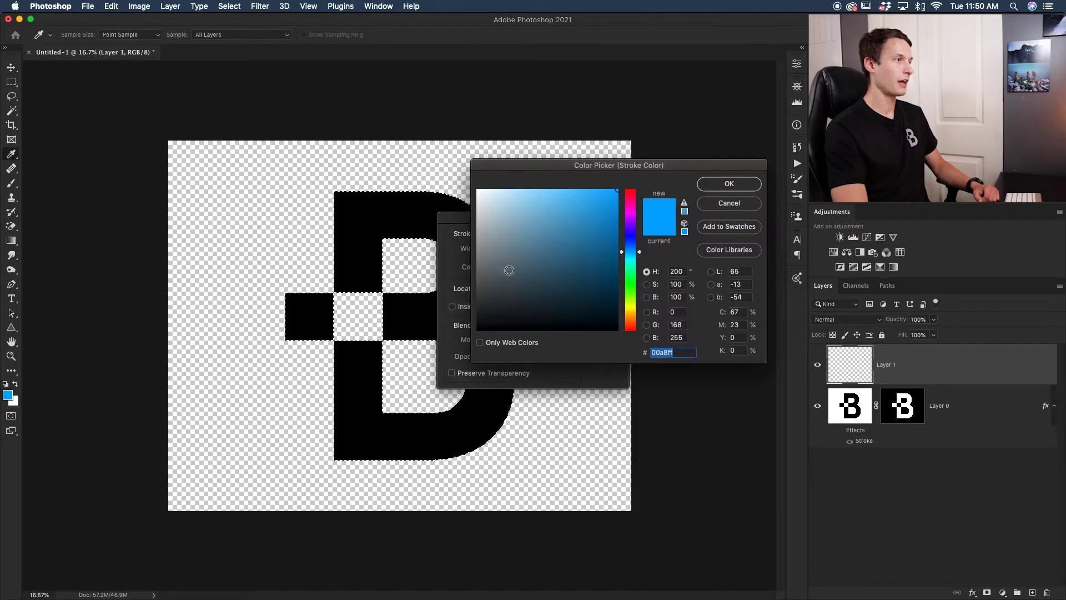
left_click(715, 186)
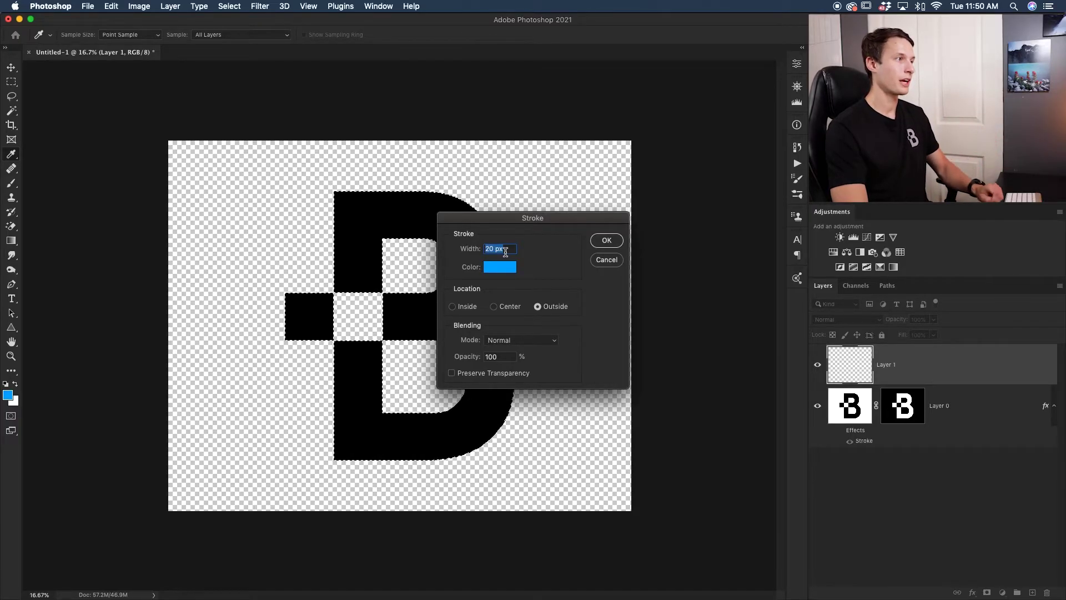
Step: Apply a 50 px outside blue stroke, deselect, and hide Layer 0's black B
left_click(493, 251)
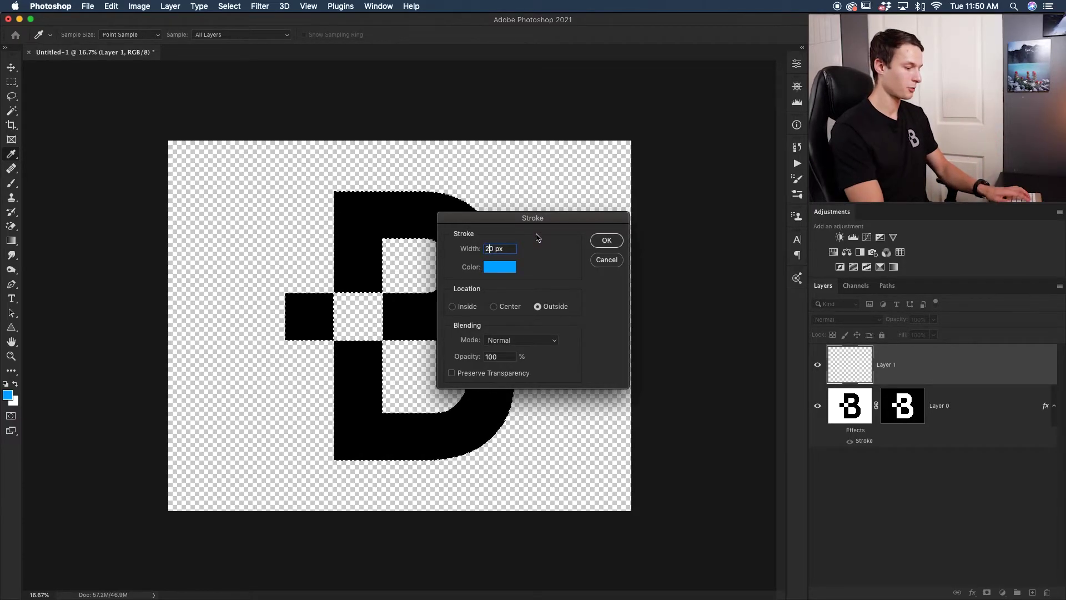
key("BackSpace")
type("5")
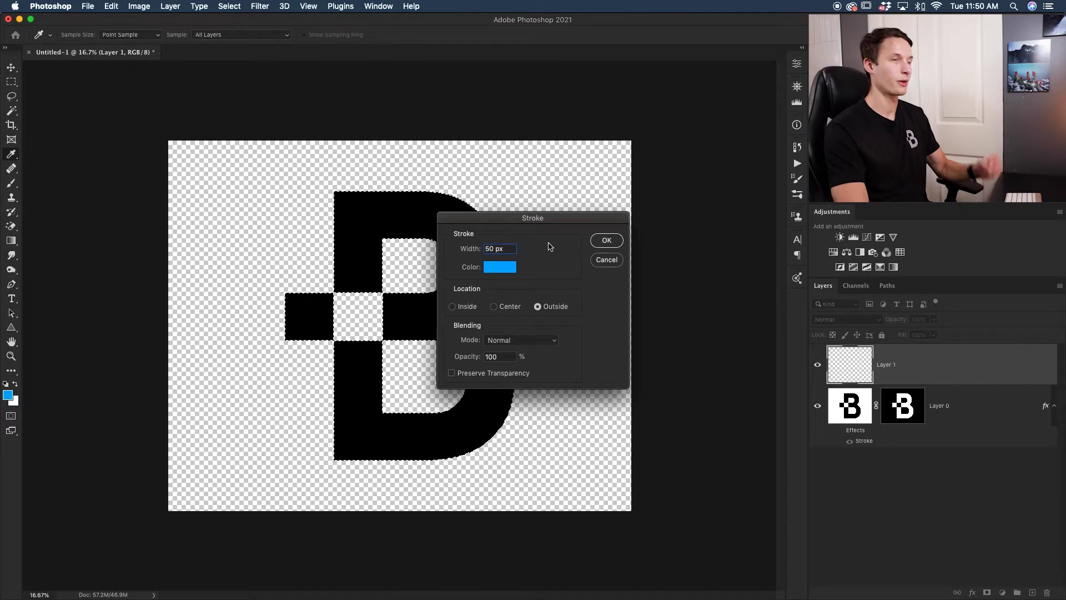
left_click(599, 242)
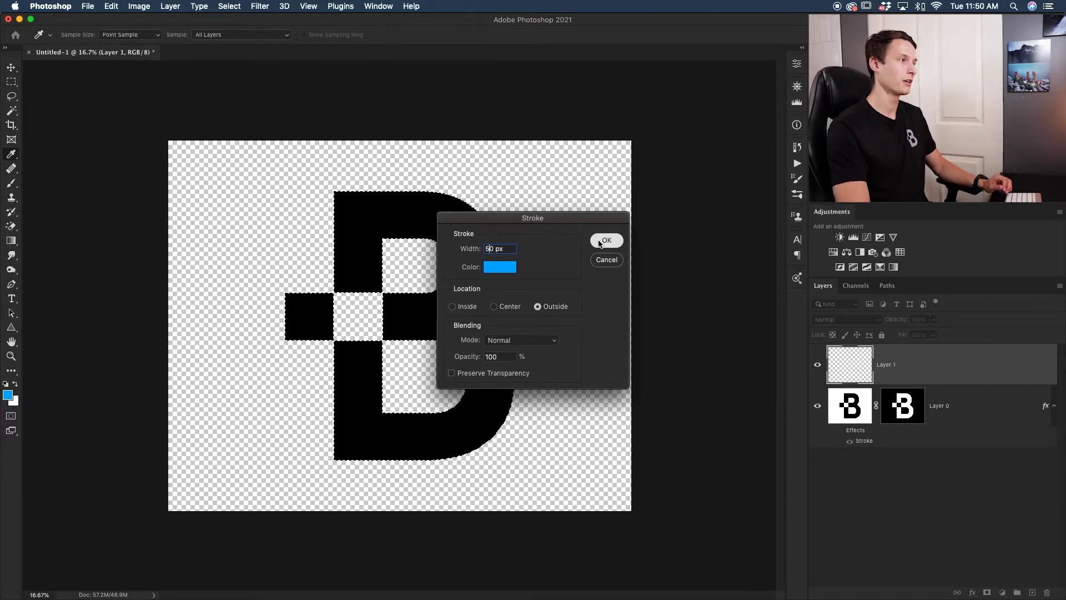
key("v")
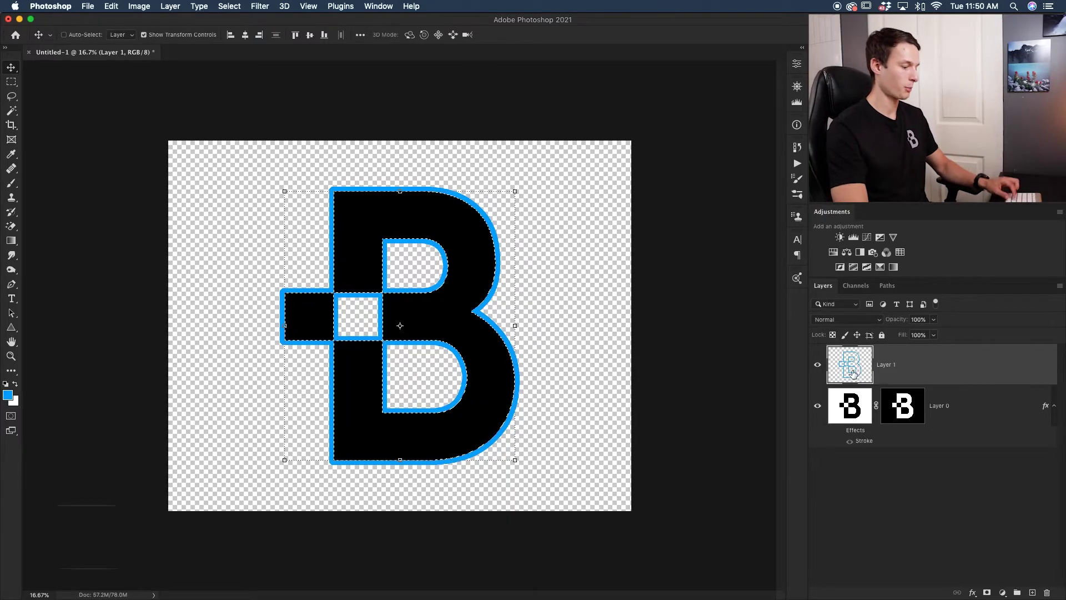
key("super+d")
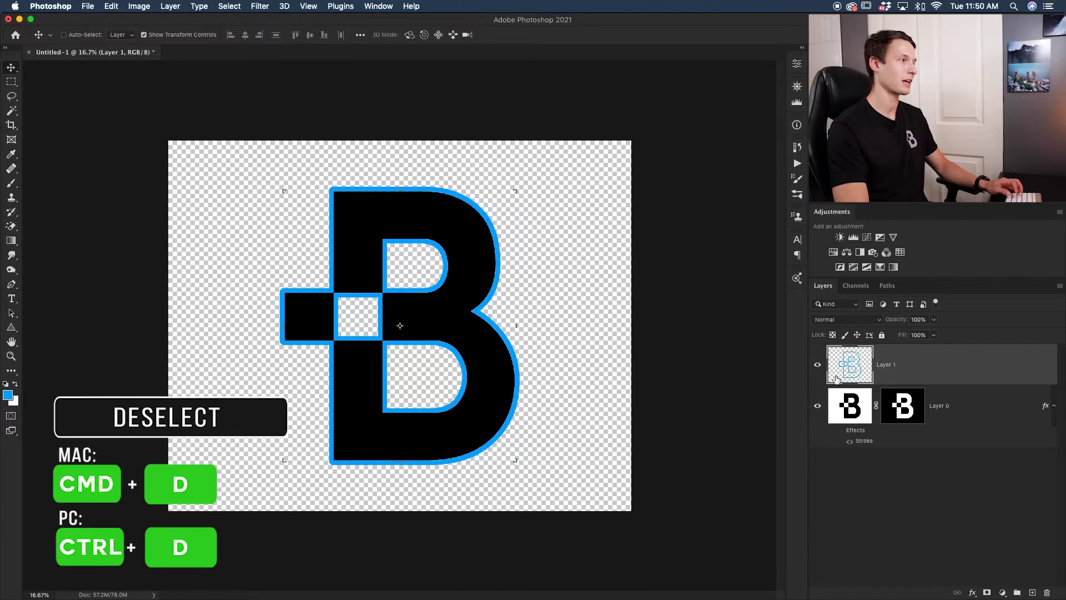
left_click(818, 406)
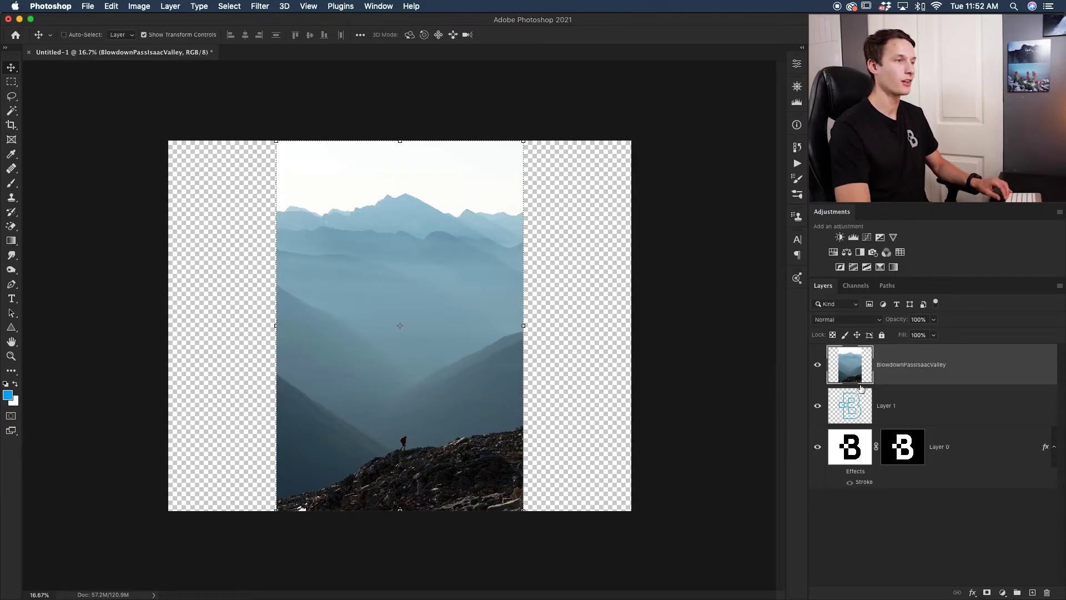
Step: Clip the BlowdownPassIsaacValley photo to the blue outline layer and scale it to about 105%
right_click(970, 376)
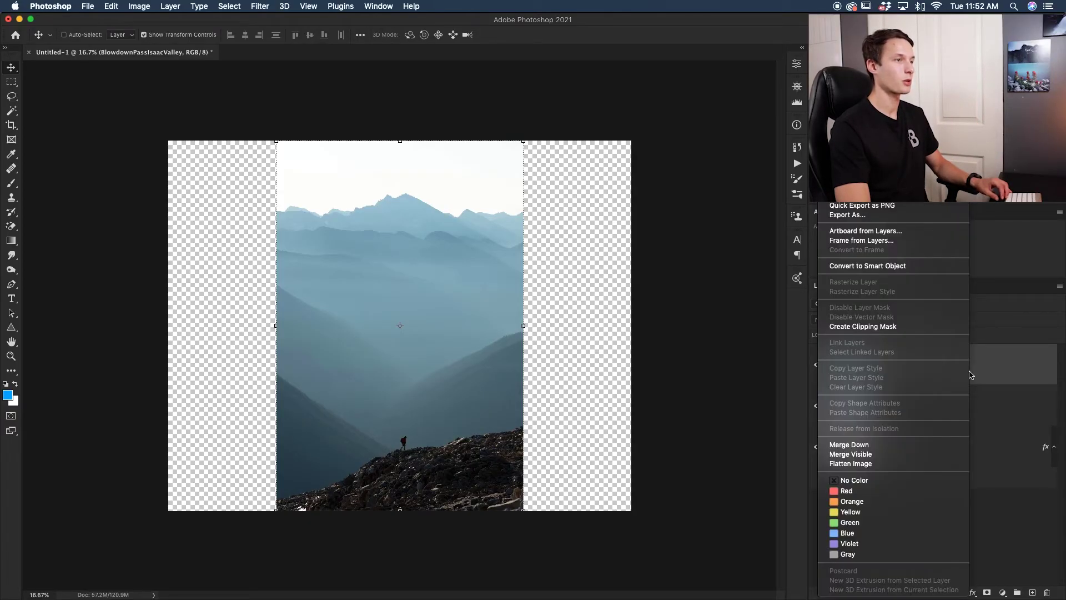
left_click(892, 329)
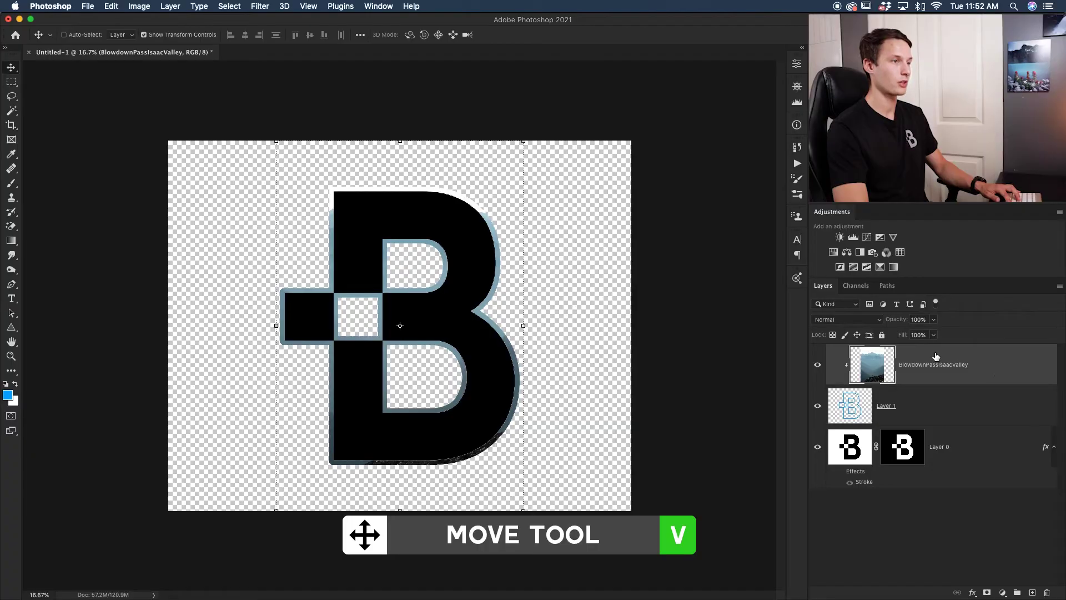
key("super+minus")
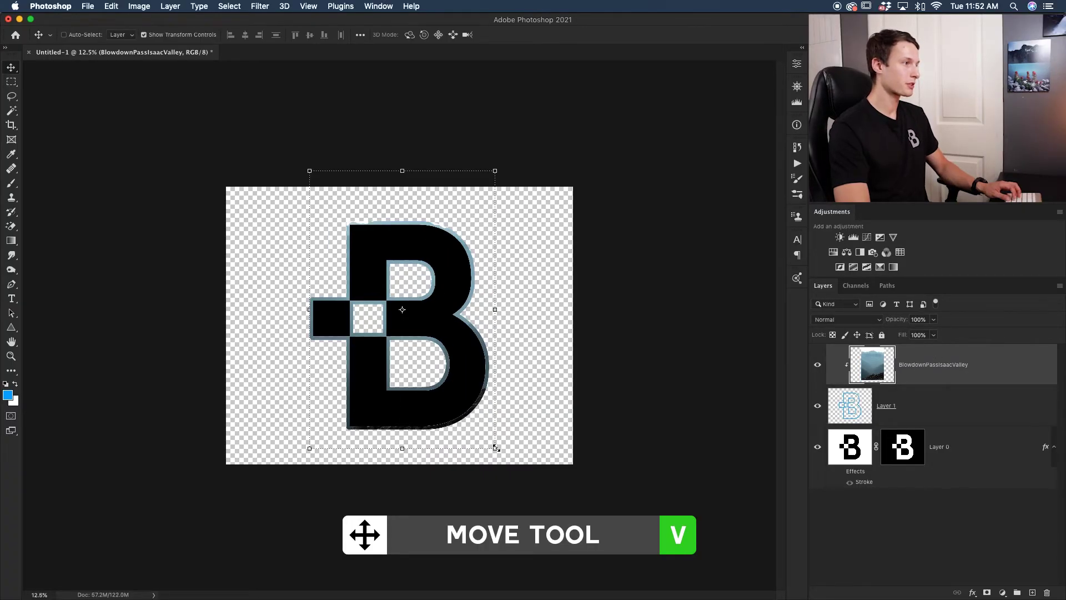
left_click_drag(496, 448, 479, 427)
left_click_drag(447, 351, 447, 390)
left_click_drag(480, 336, 490, 337)
key("ctrl+z")
key("ctrl+z")
key("ctrl+z")
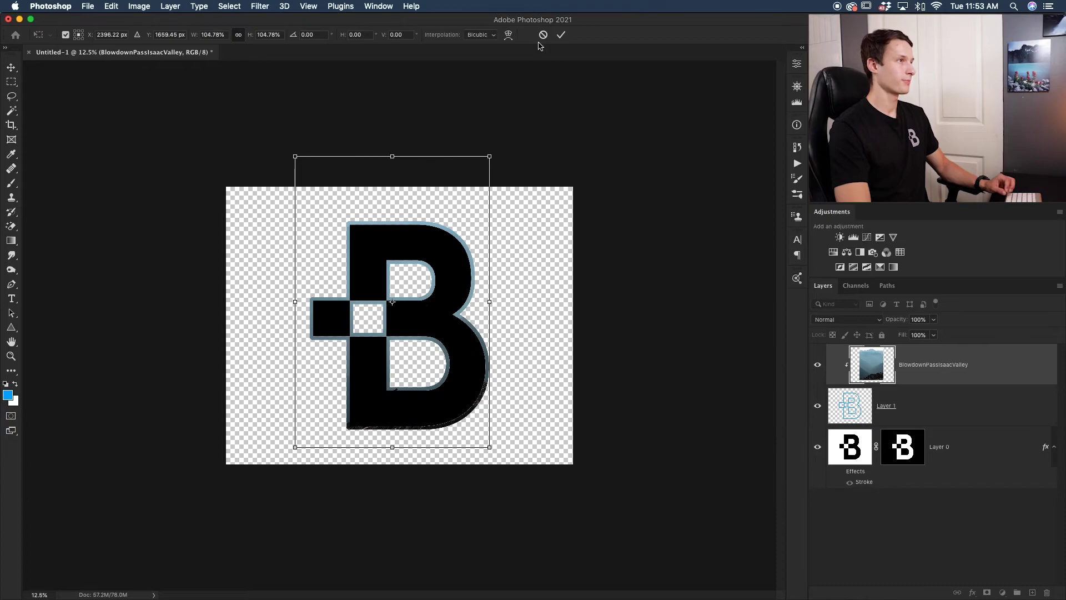
left_click(562, 36)
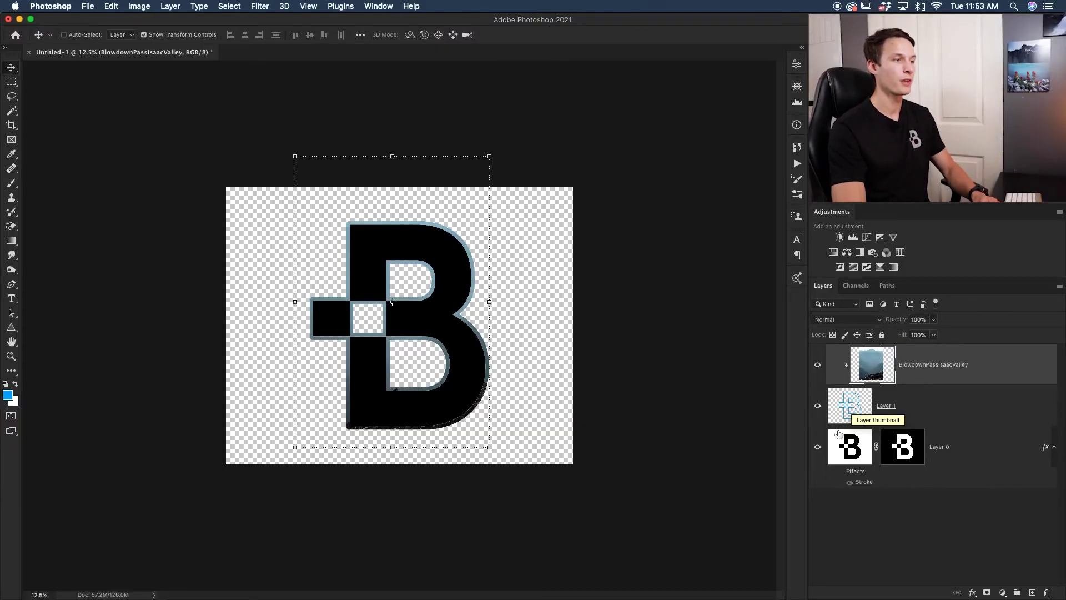
Step: Hide Layer 0 and the BlowdownPassIsaacValley photo, leaving only the blue B outline visible
left_click(817, 447)
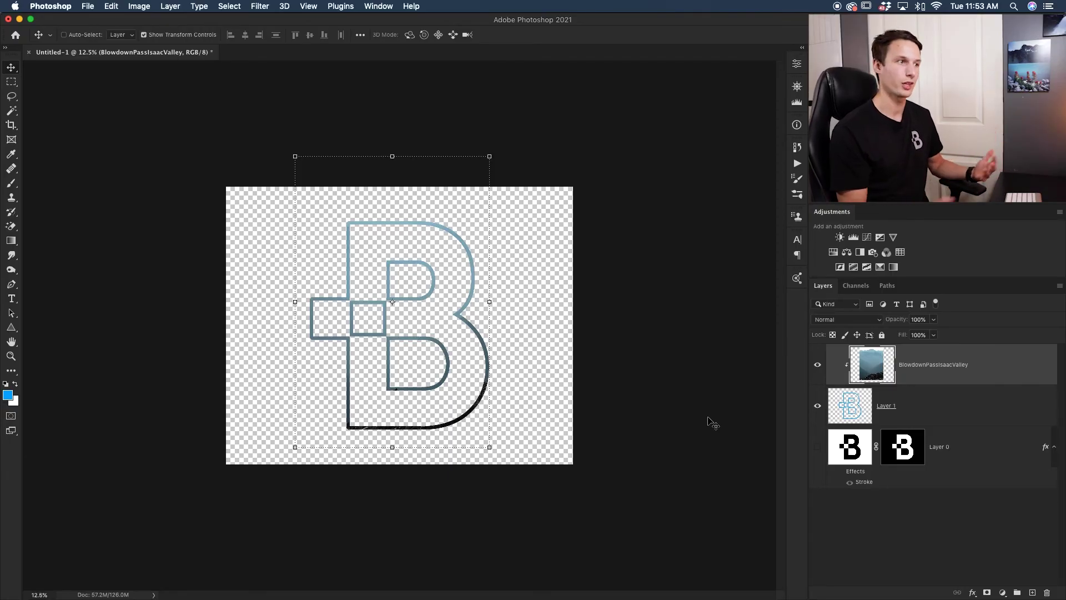
left_click(818, 367)
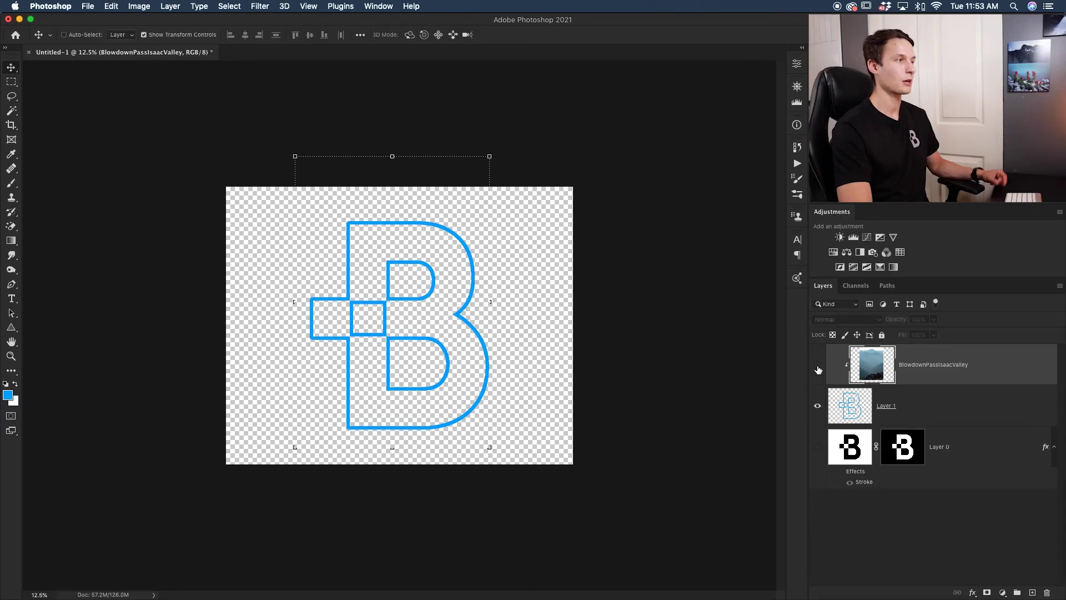